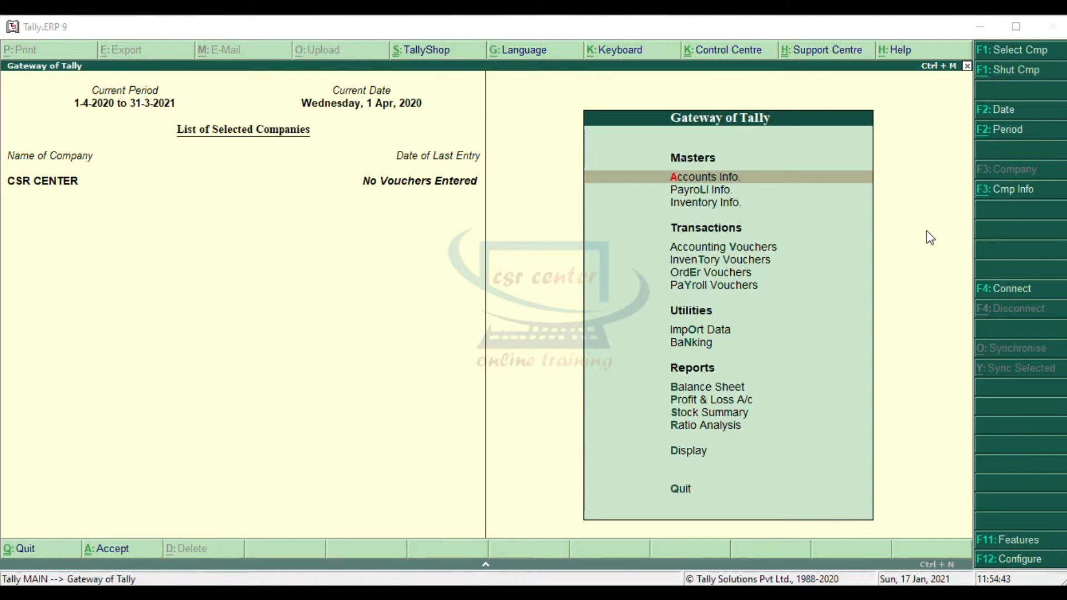
Step: Start a new accounts budget named Petrol EXP under Primary
click(743, 178)
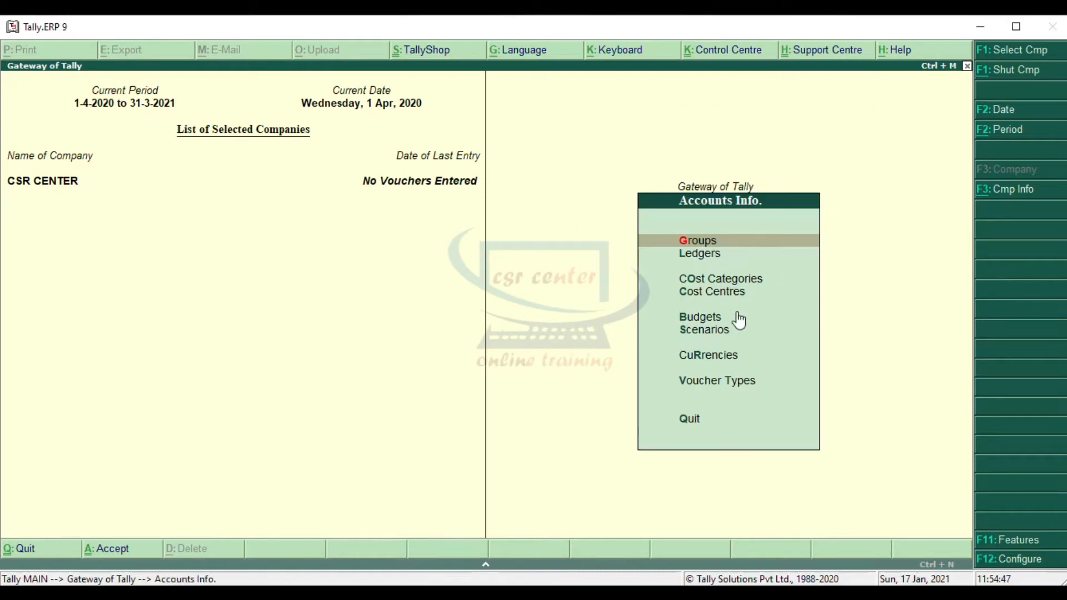
click(716, 318)
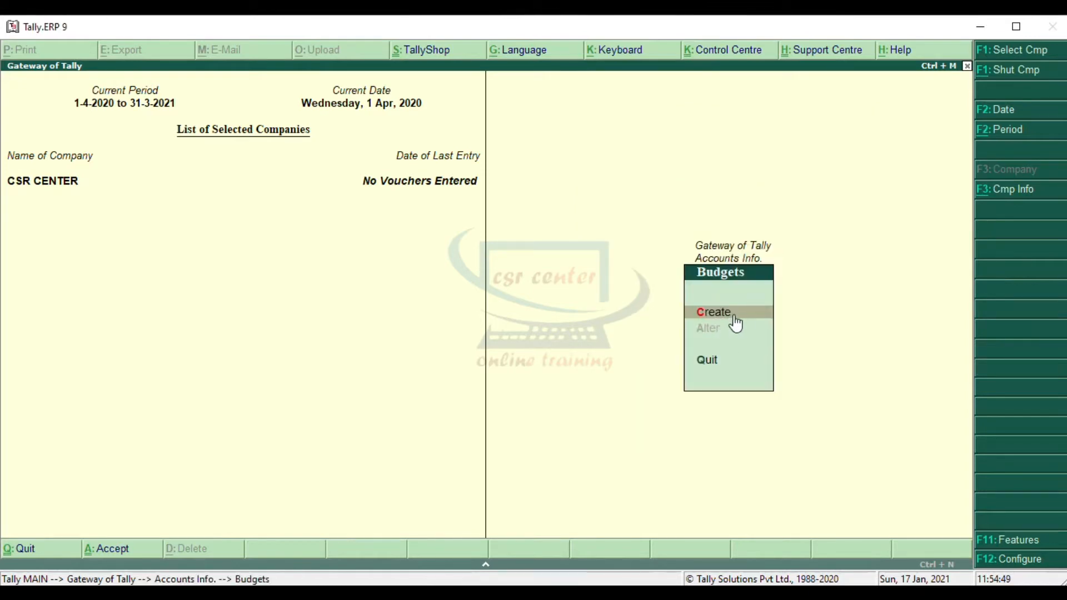
click(745, 320)
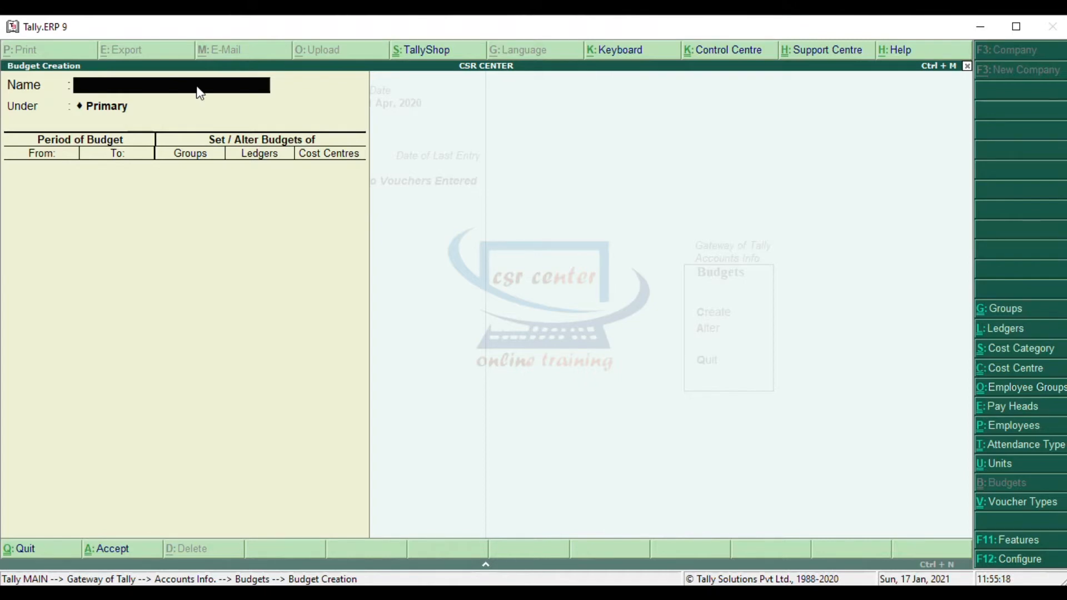
text(Petrol EXP)
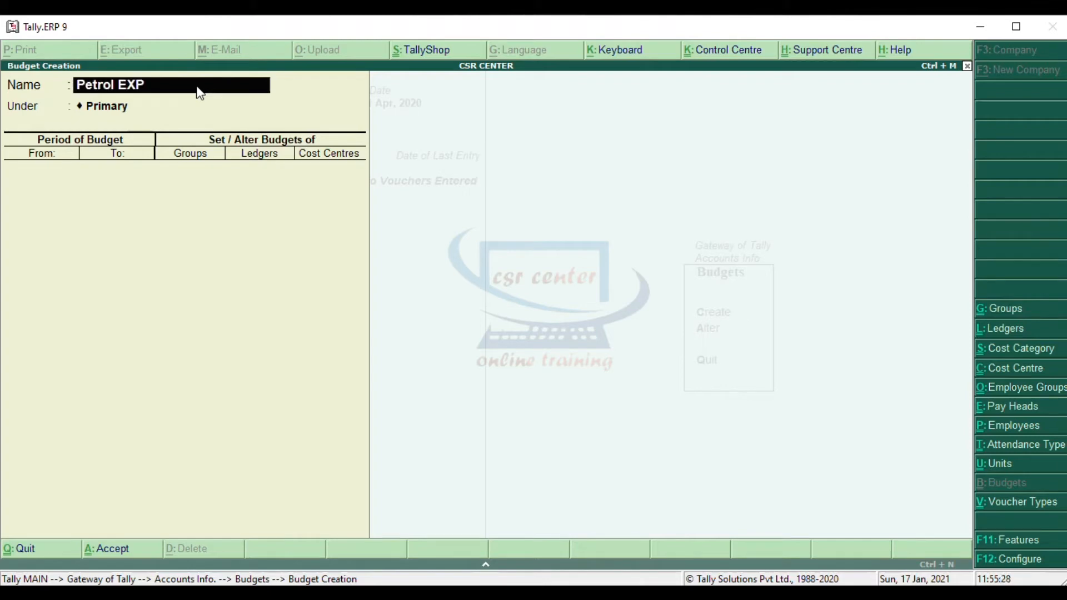
key(Return)
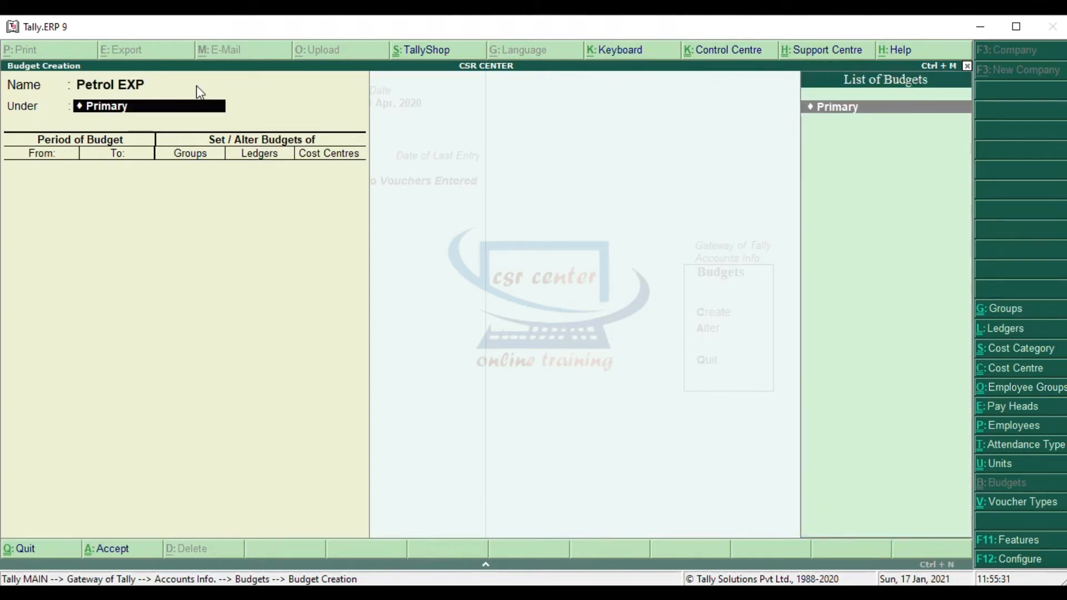
key(Return)
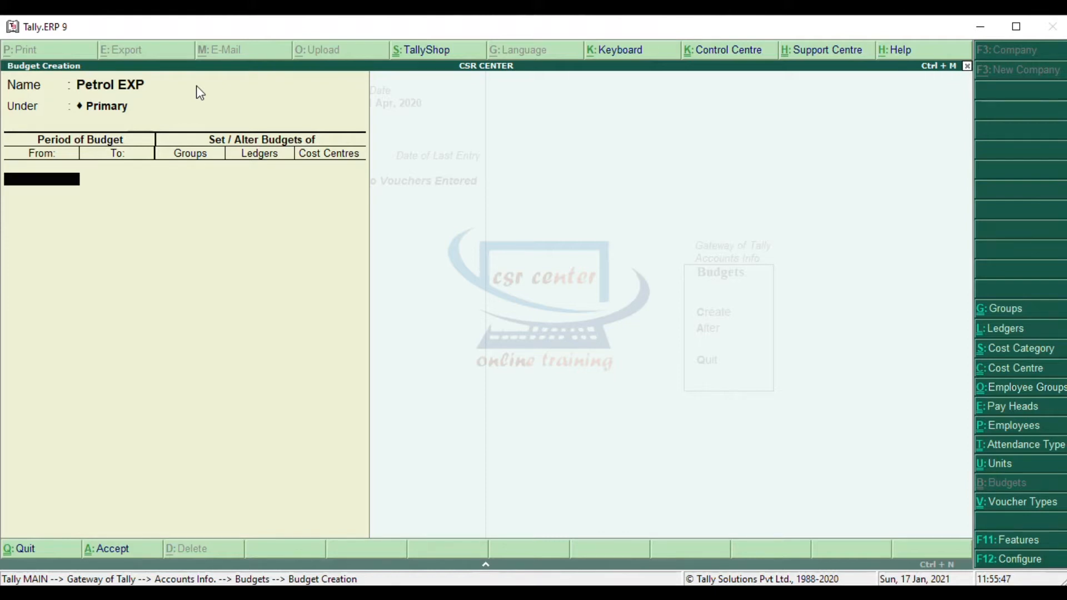
Step: Set the Petrol EXP budget period from 1-Apr-2020 to 31-Mar-2021
key(Return)
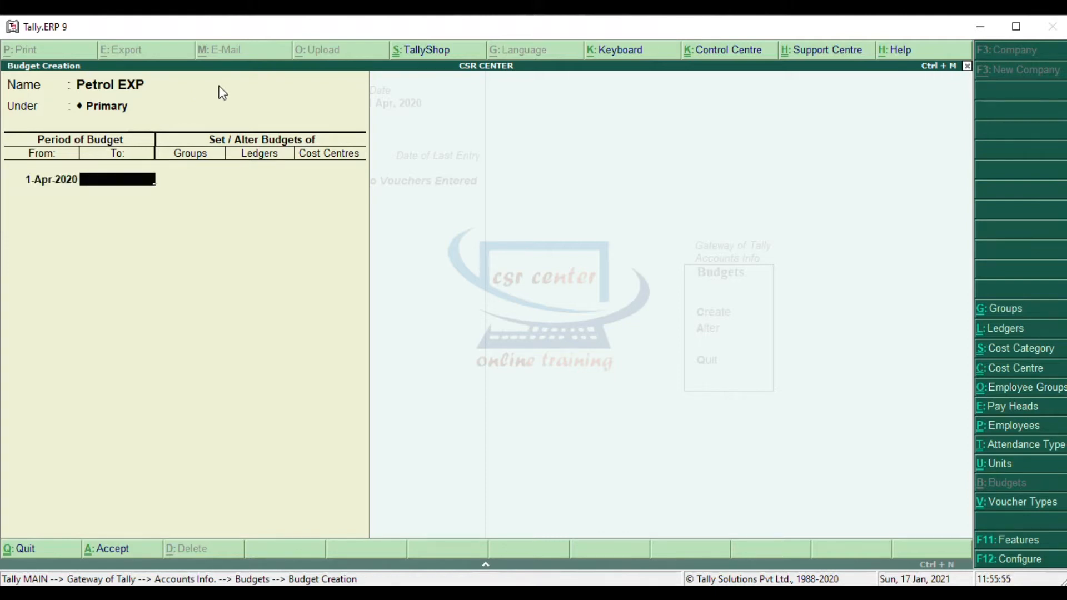
text(31-3-2021)
key(Return)
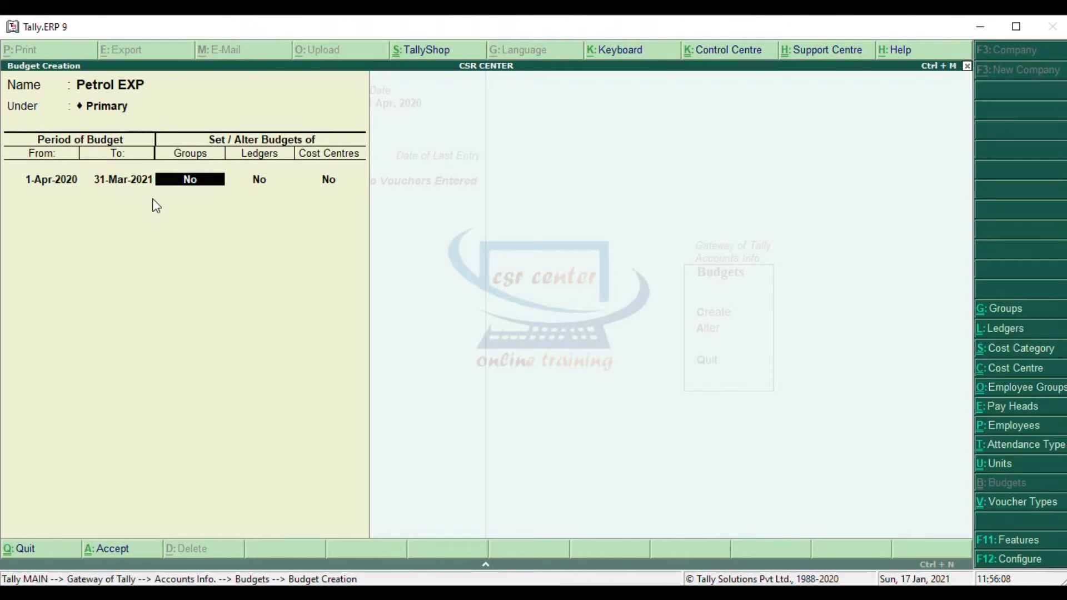
Step: Enable group budgets for Petrol EXP and budget 50000 for Direct Expenses on nett transactions, with cost centre Not Applicable
text(y)
key(Return)
text(D)
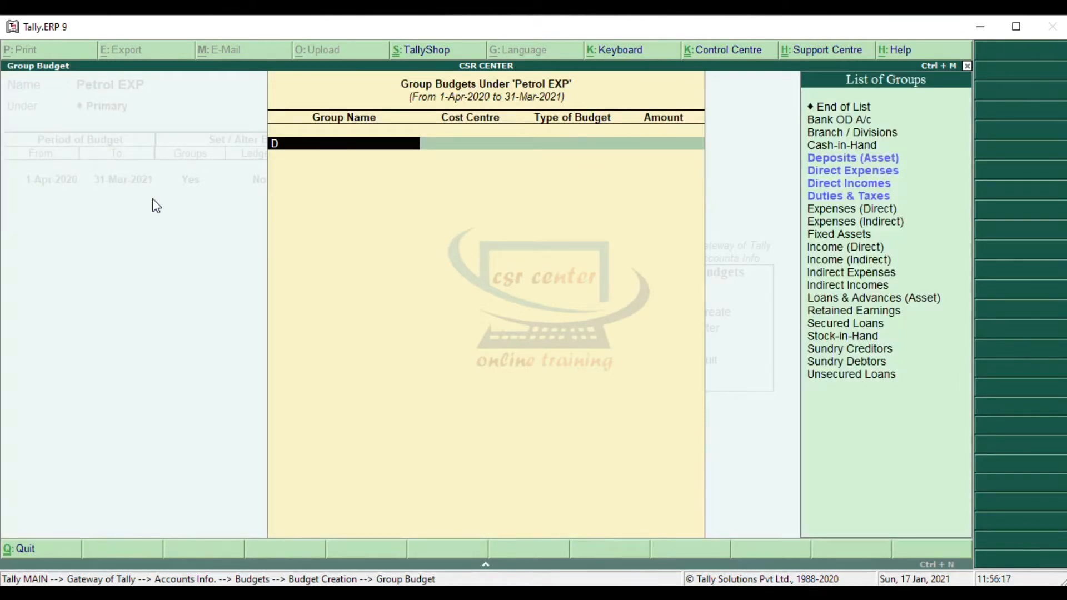
click(859, 172)
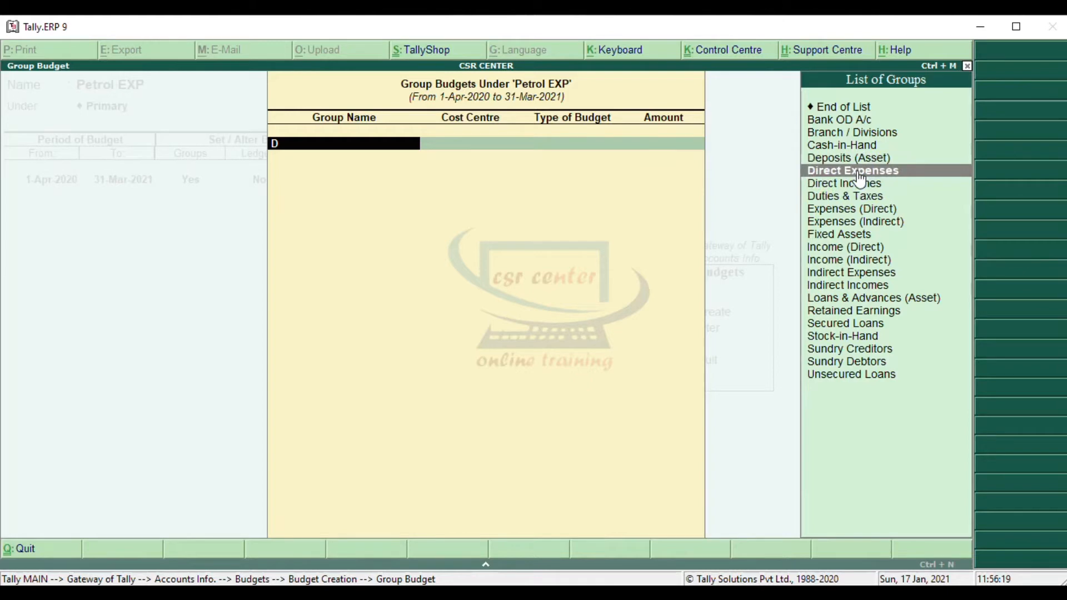
click(860, 173)
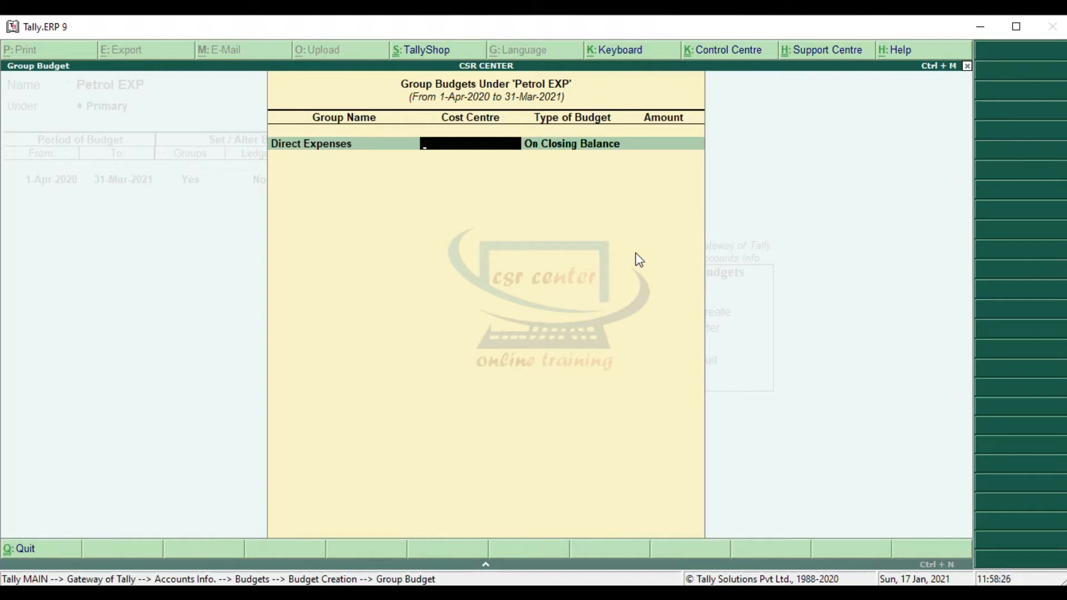
key(Return)
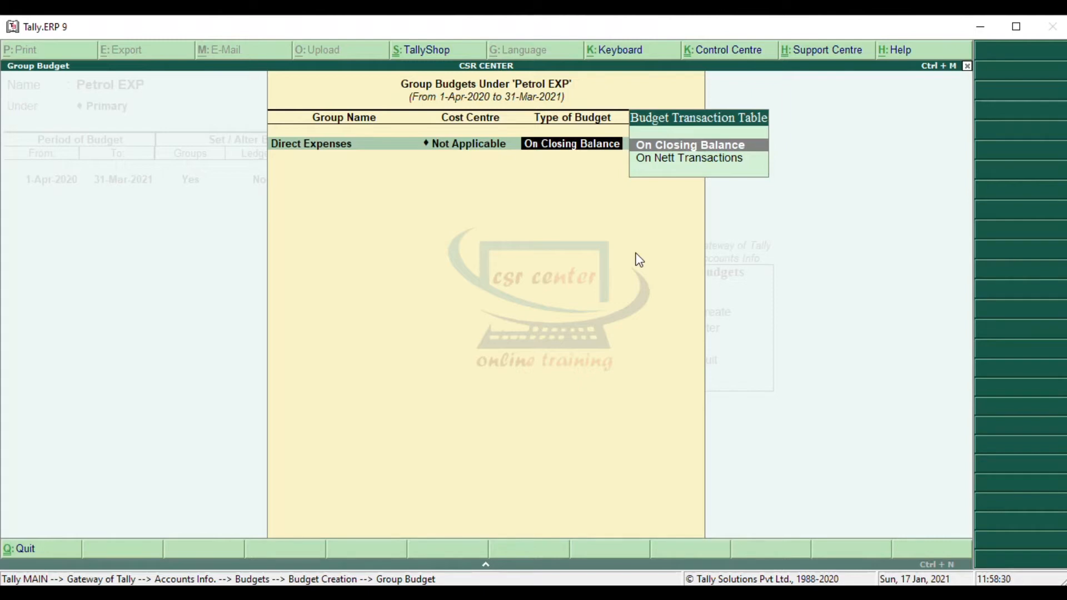
key(Down)
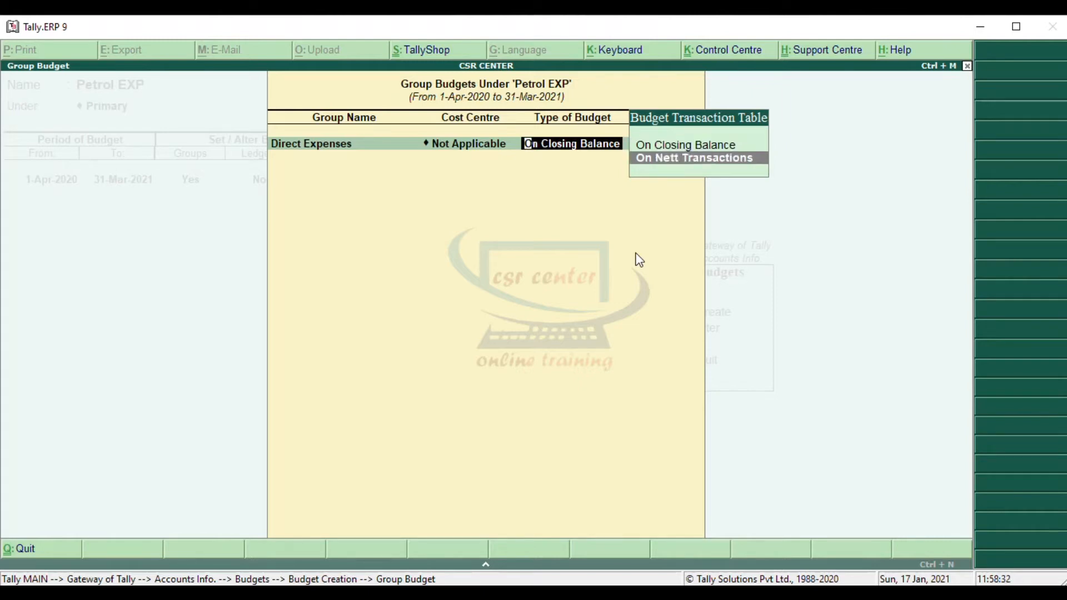
key(Return)
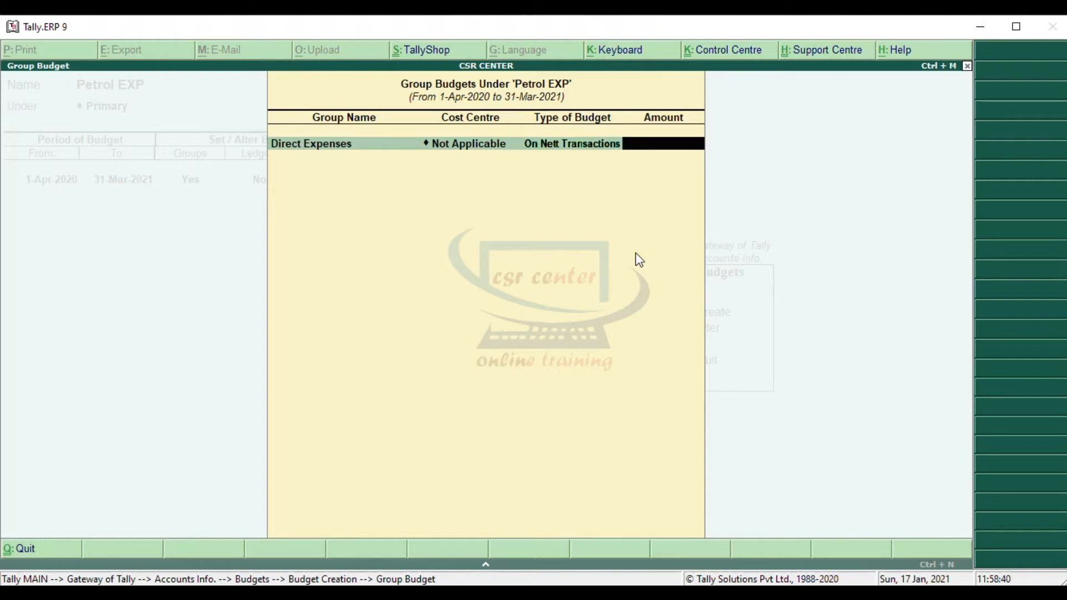
text(50000)
key(Return)
key(Return)
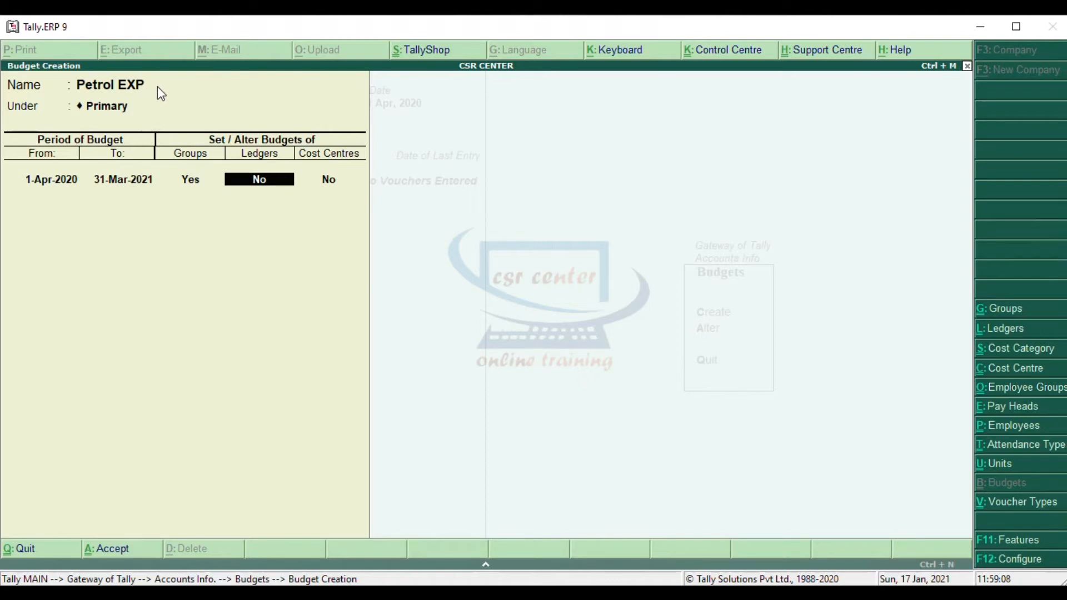
Step: Enable ledger budgets for Petrol EXP and budget 15000 for Electricity Expence on nett transactions, with cost centre Not Applicable
text(y)
key(Return)
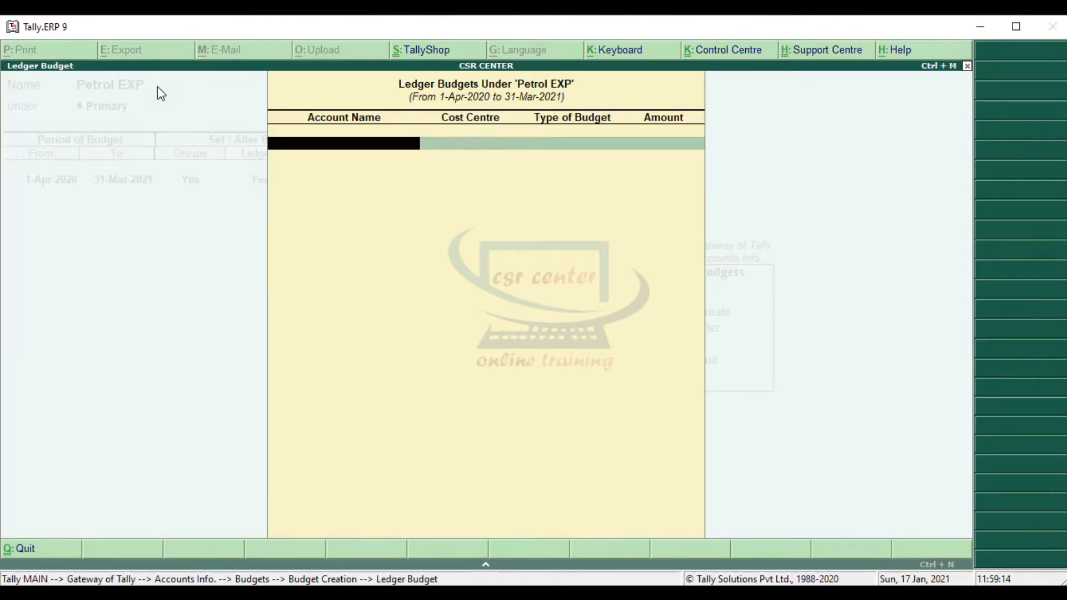
text(E)
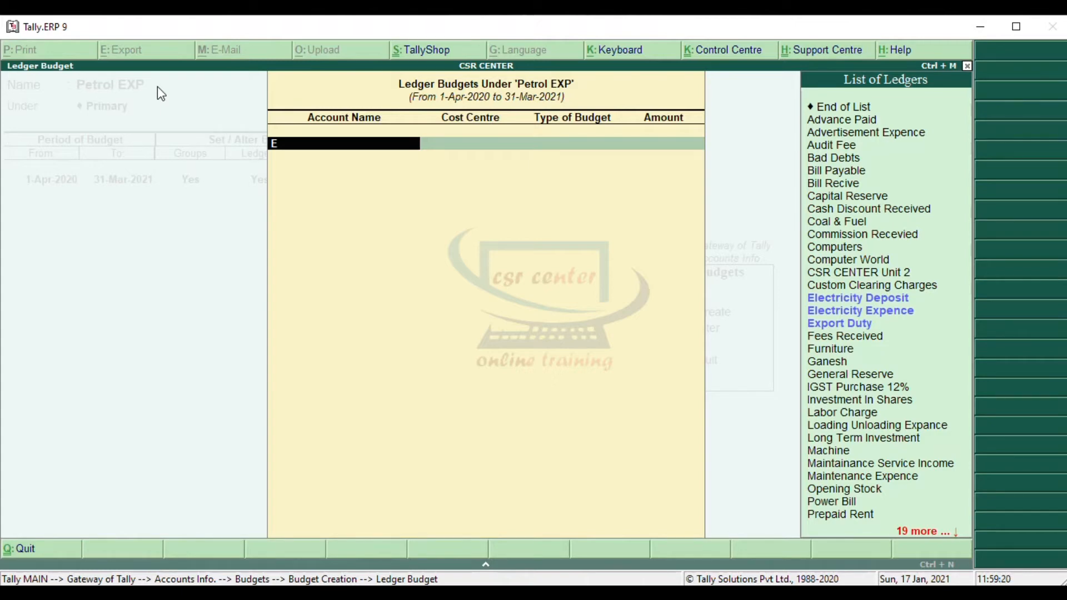
click(901, 312)
click(901, 312)
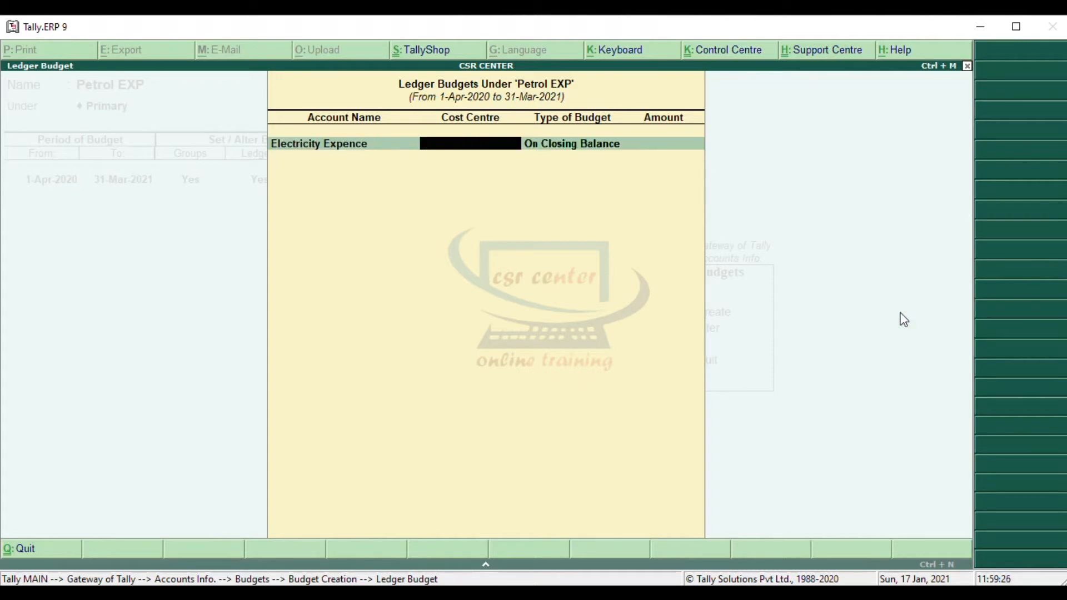
key(Return)
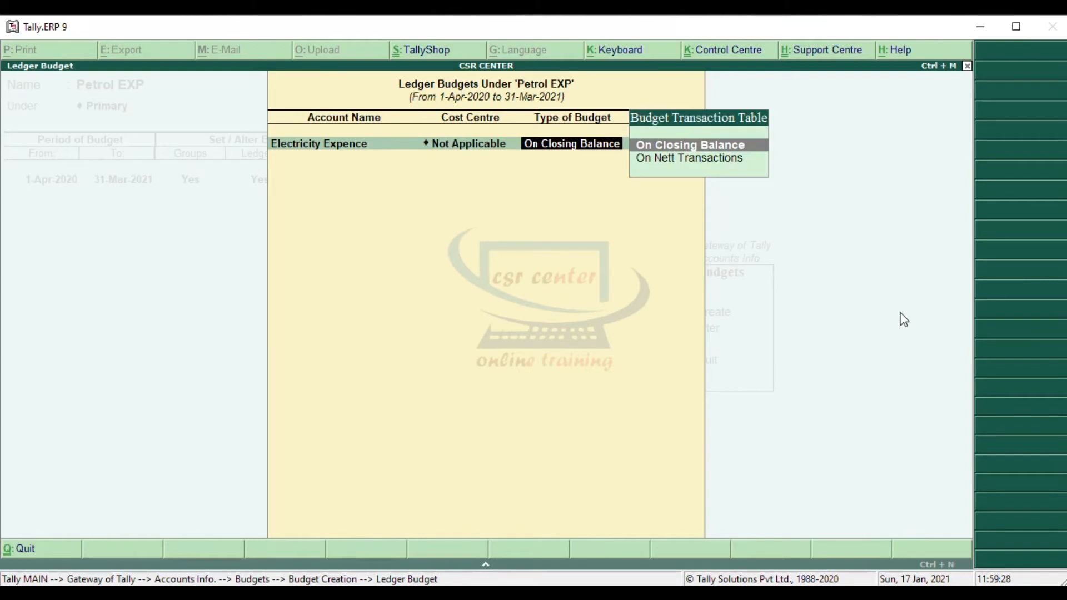
key(Down)
key(Return)
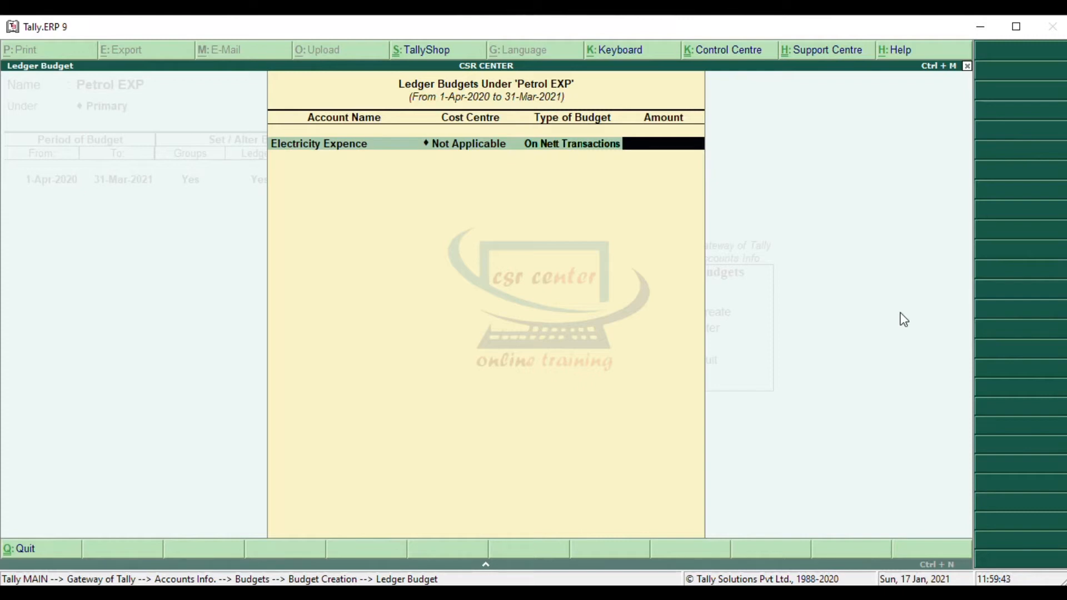
text(15000)
key(Return)
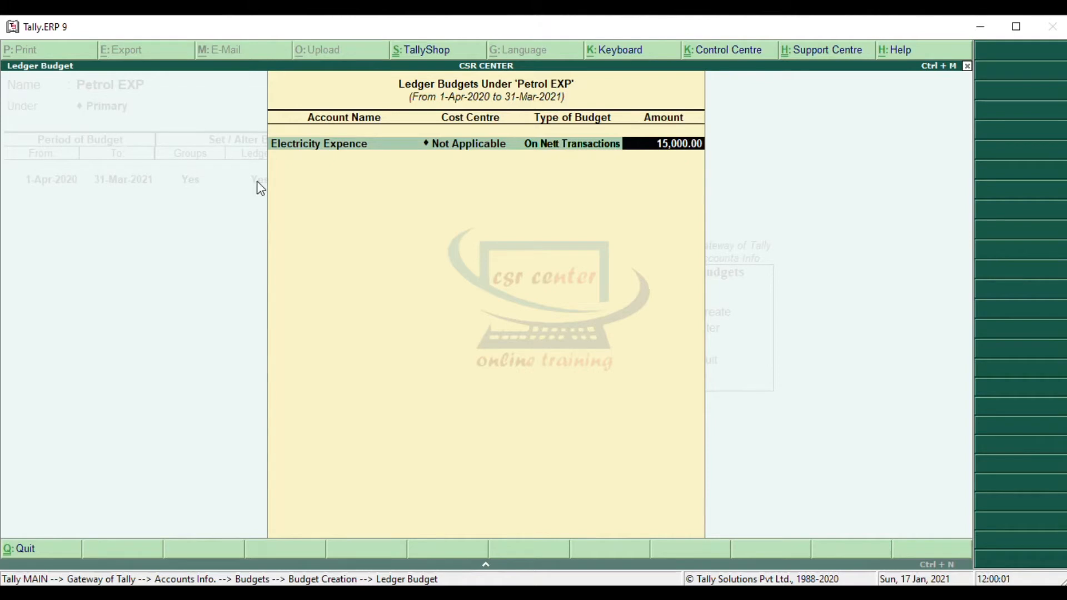
key(Return)
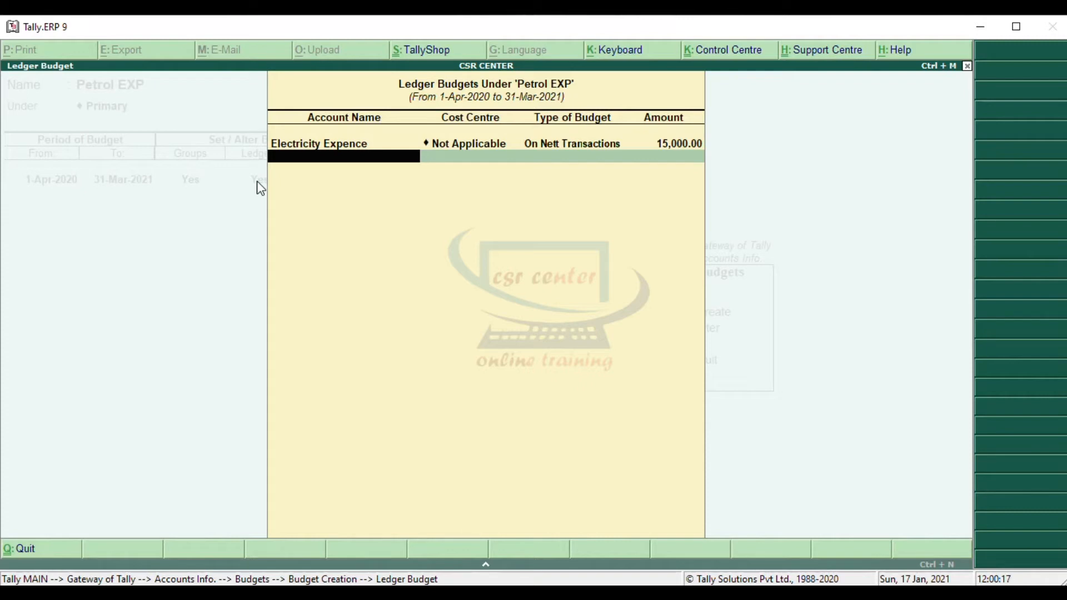
key(ctrl+a)
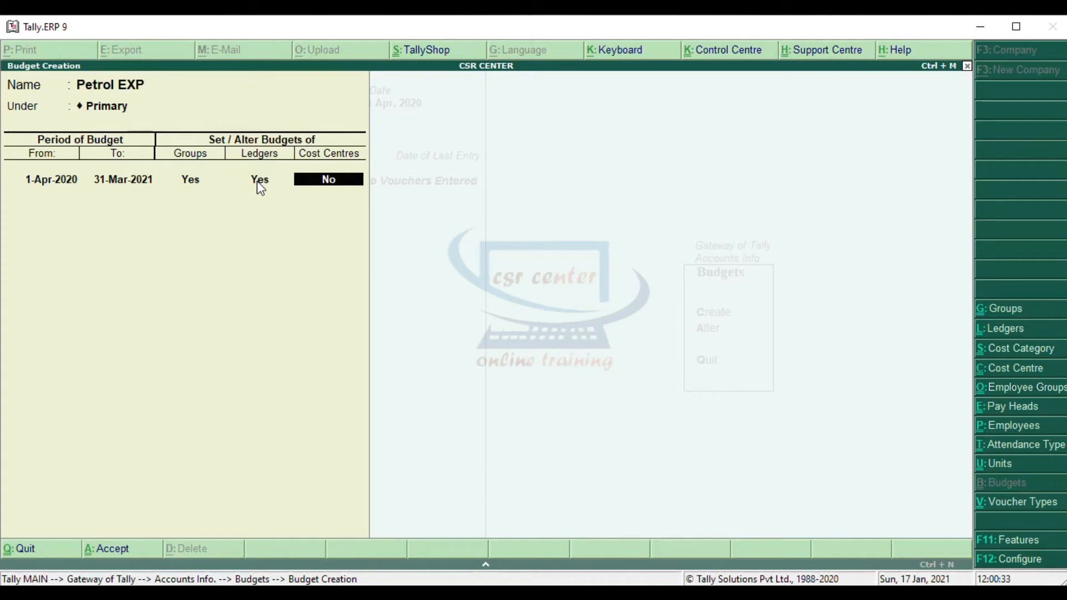
Step: Keep cost centre budgets at No and save the Petrol EXP budget
key(Return)
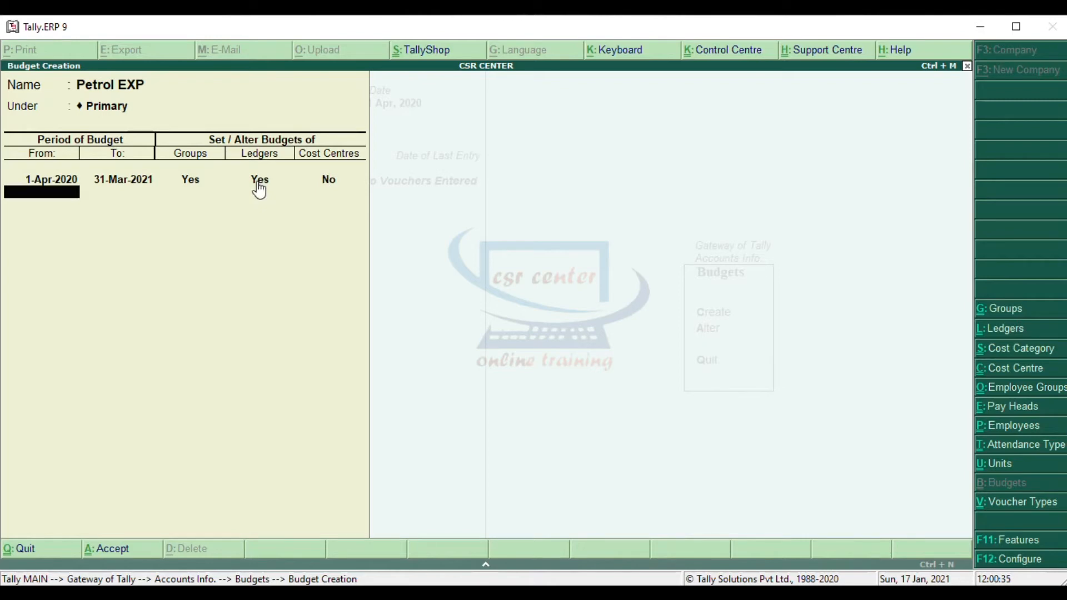
key(Return)
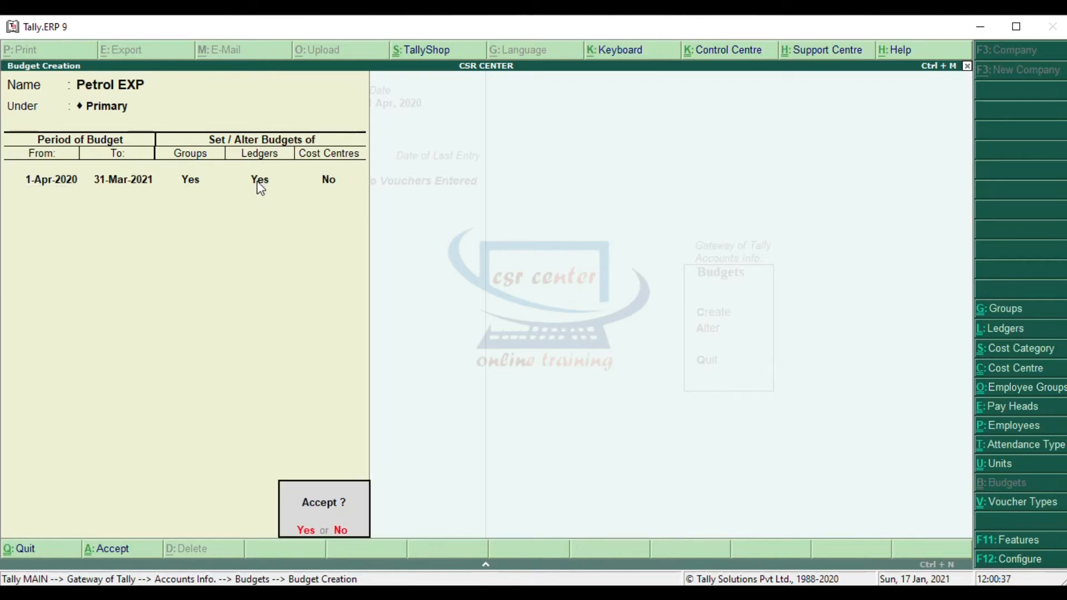
click(257, 182)
key(Return)
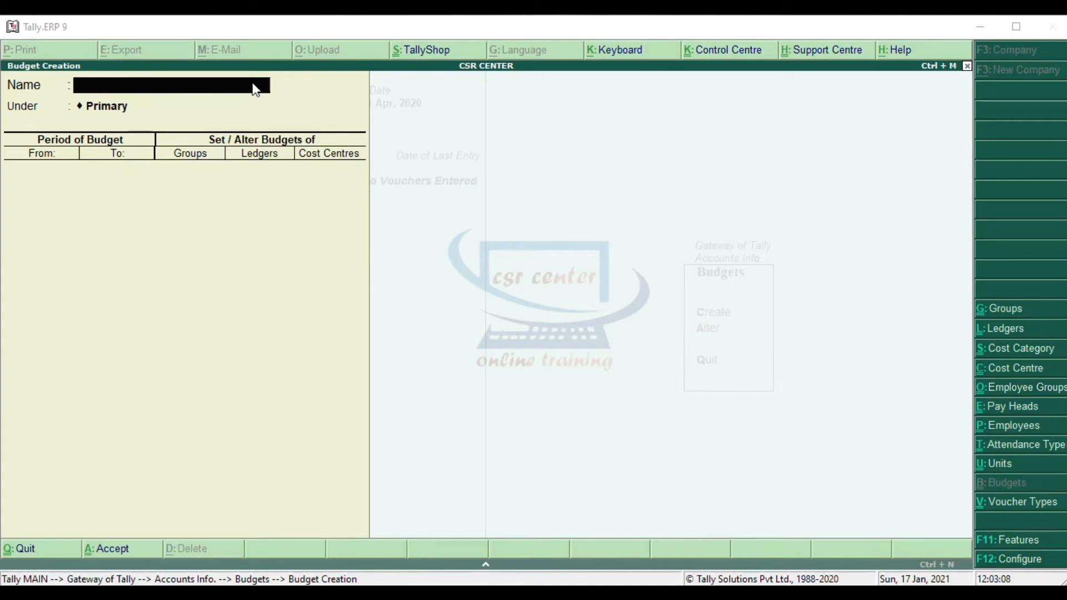
Step: Start a second budget named Printing Exp under Primary, covering 1-Apr-2020 to 31-Mar-2021
text(Printing Exp)
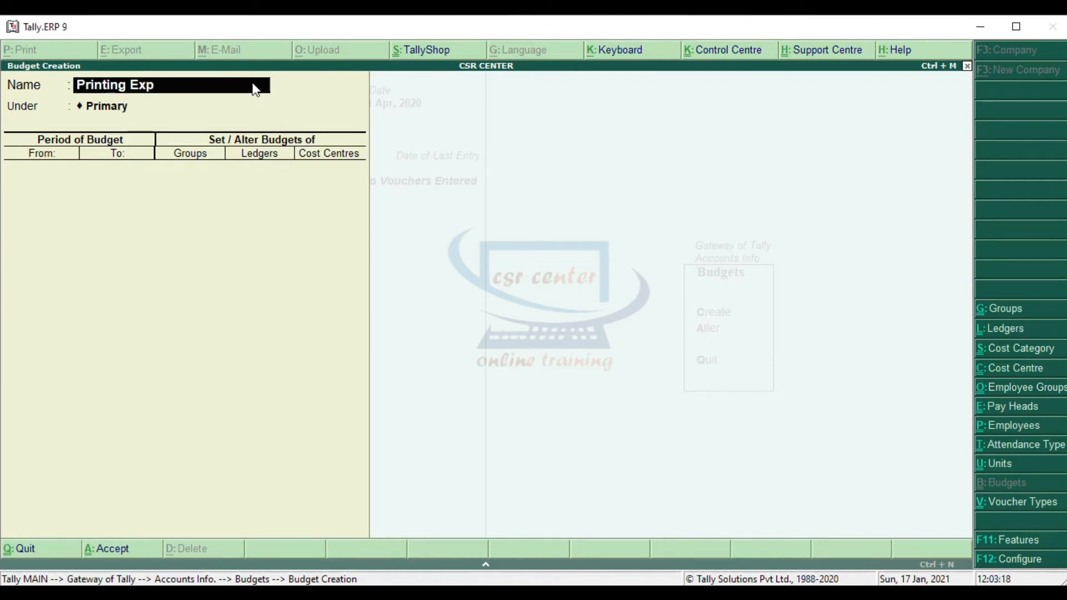
key(Return)
key(Return)
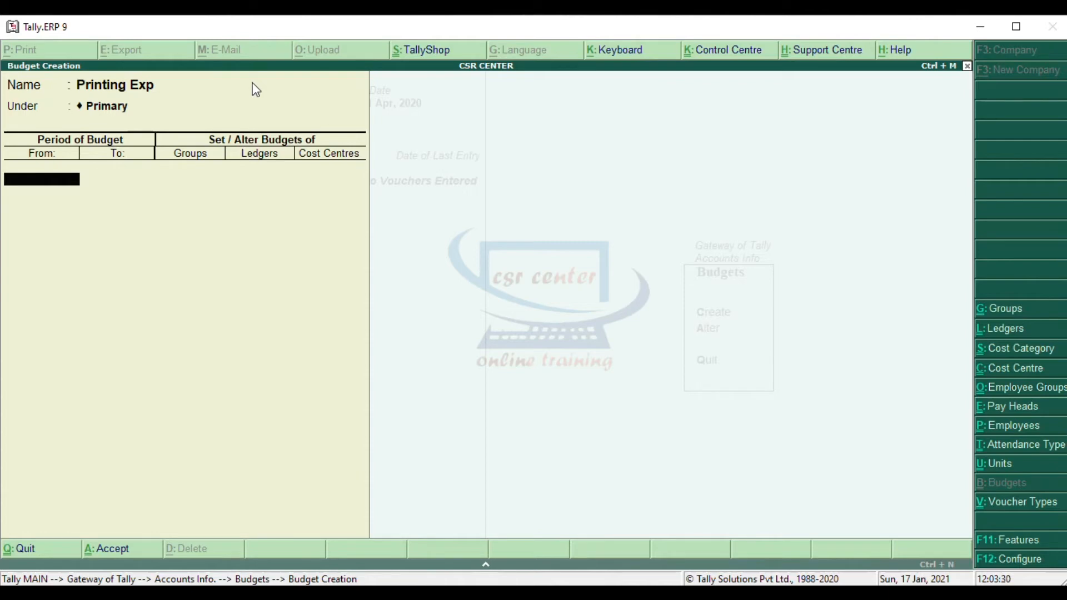
text(1/4/20)
key(Return)
text(31/3/2021)
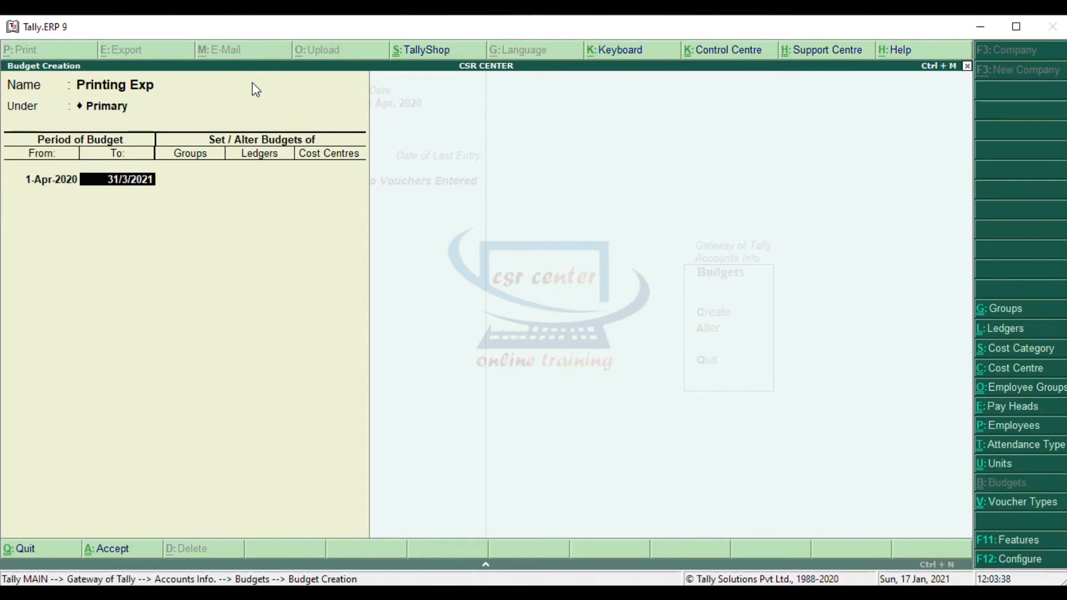
key(Return)
Step: Enable group budgets for Printing Exp and budget 20000 for Indirect Expenses on nett transactions, with cost centre Not Applicable
text(y)
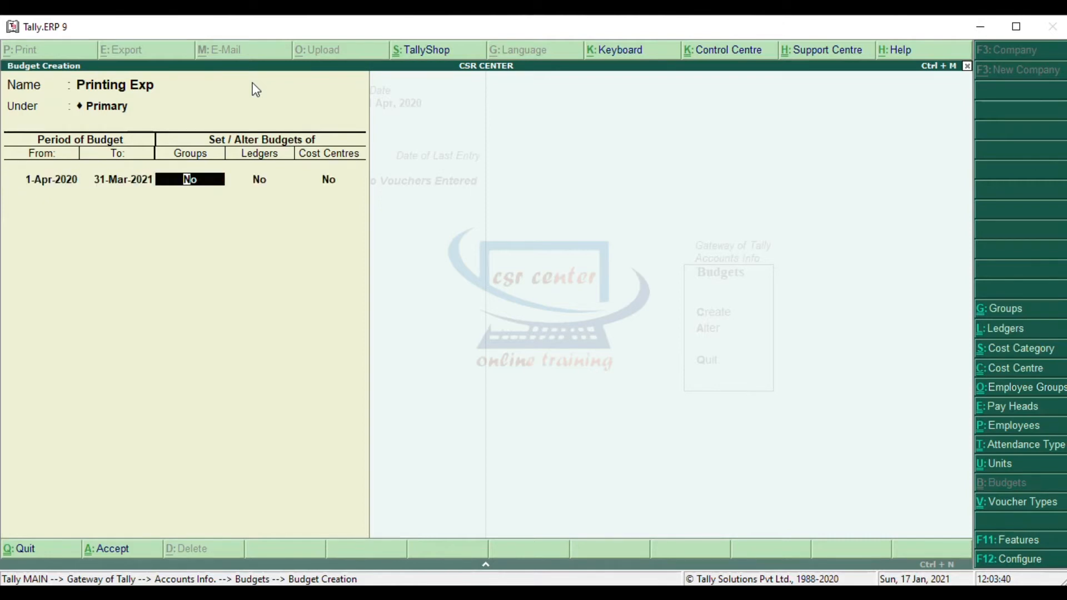
key(Return)
text(In)
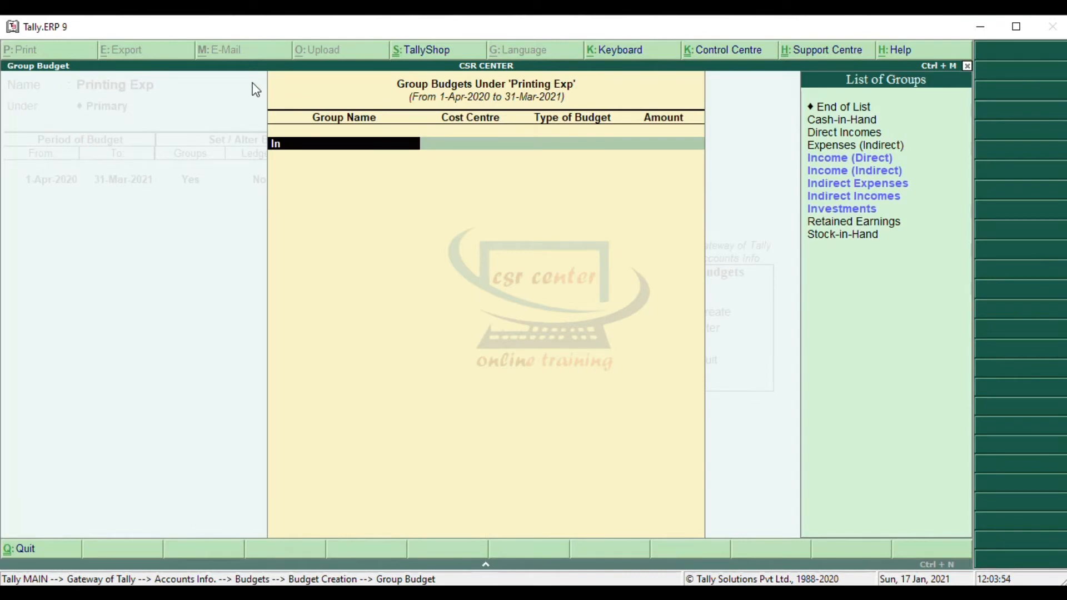
click(901, 187)
key(Return)
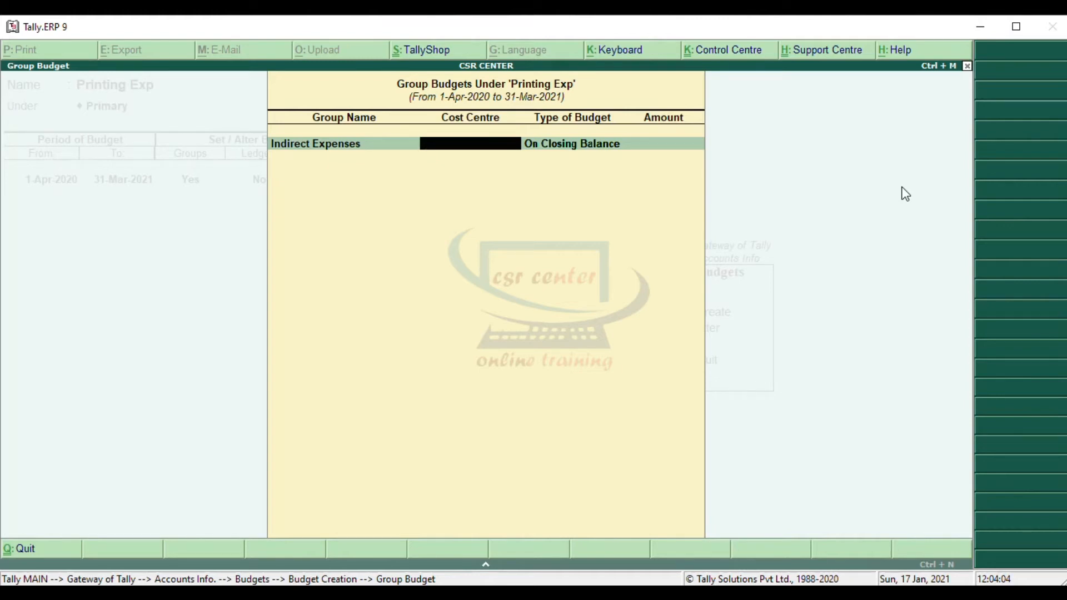
key(Return)
key(Down)
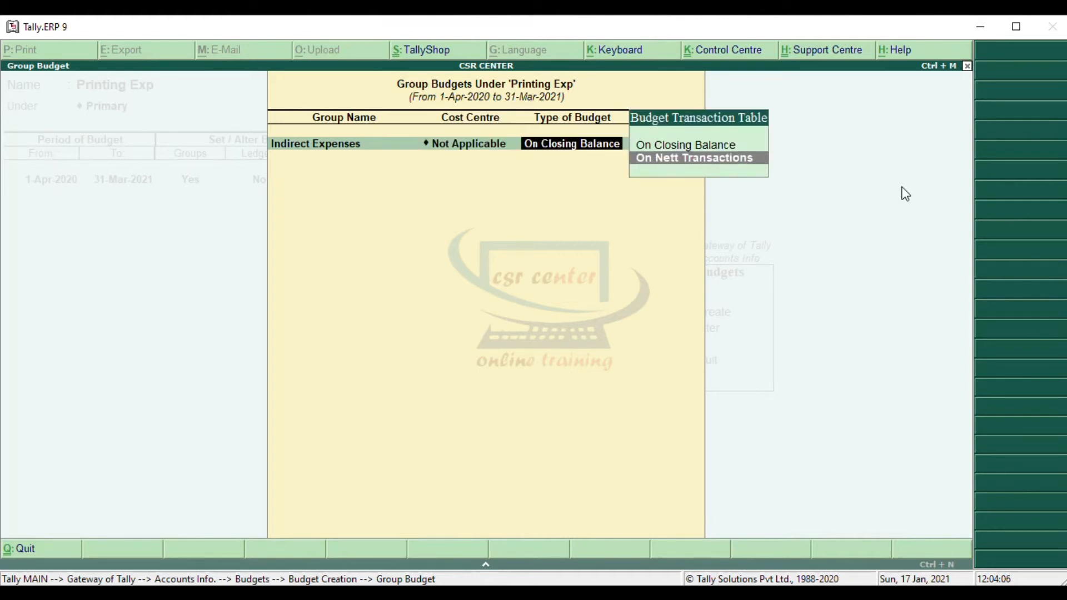
key(Return)
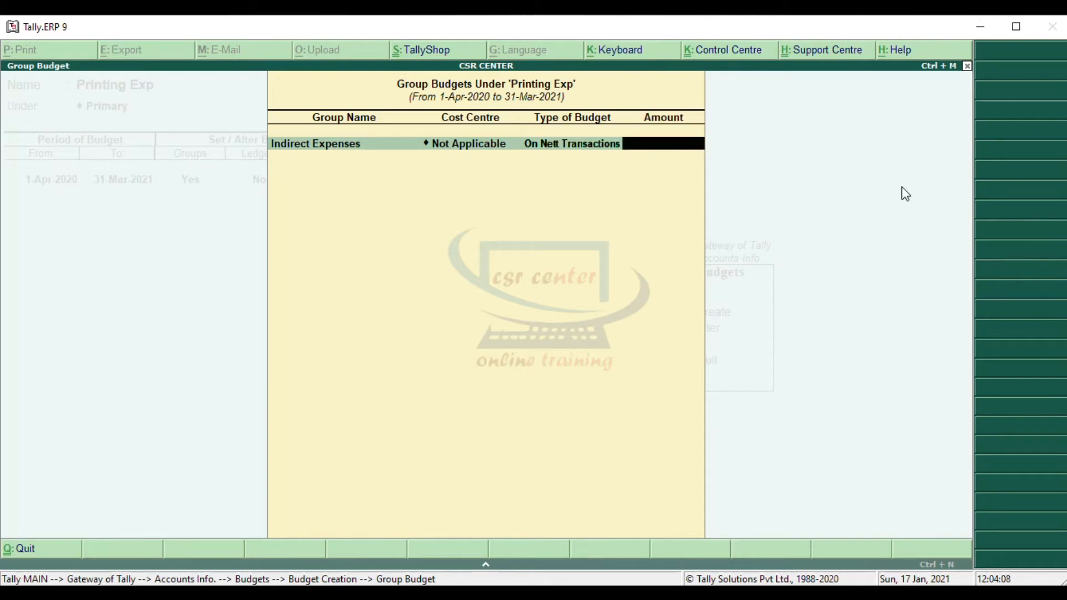
text(20000)
key(Return)
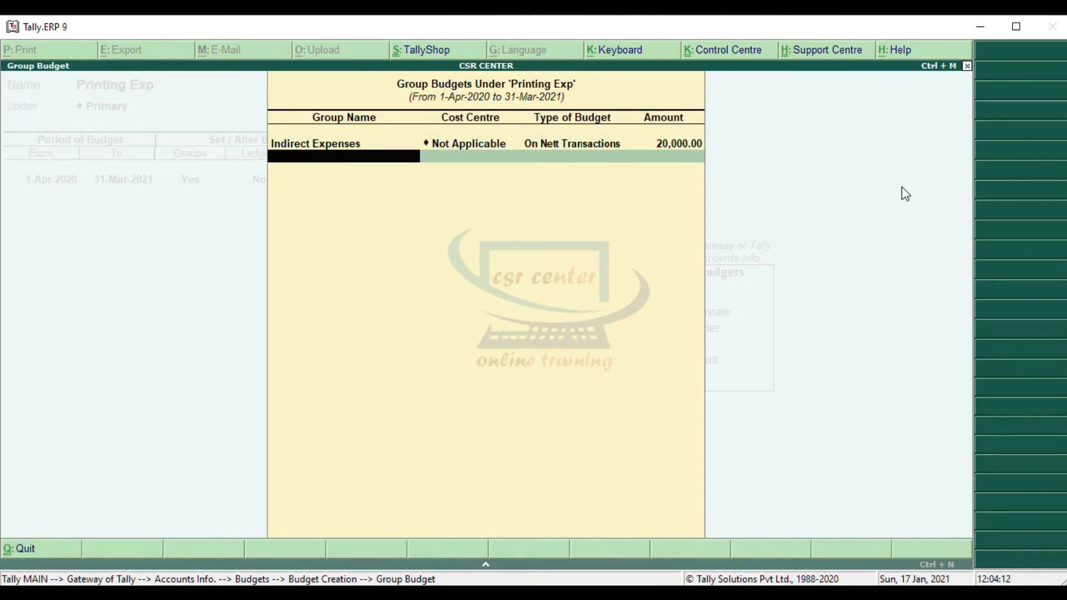
Step: Enable ledger budgets for Printing Exp and budget 10000 for Stationary Expence on nett transactions, with cost centre Not Applicable
key(Return)
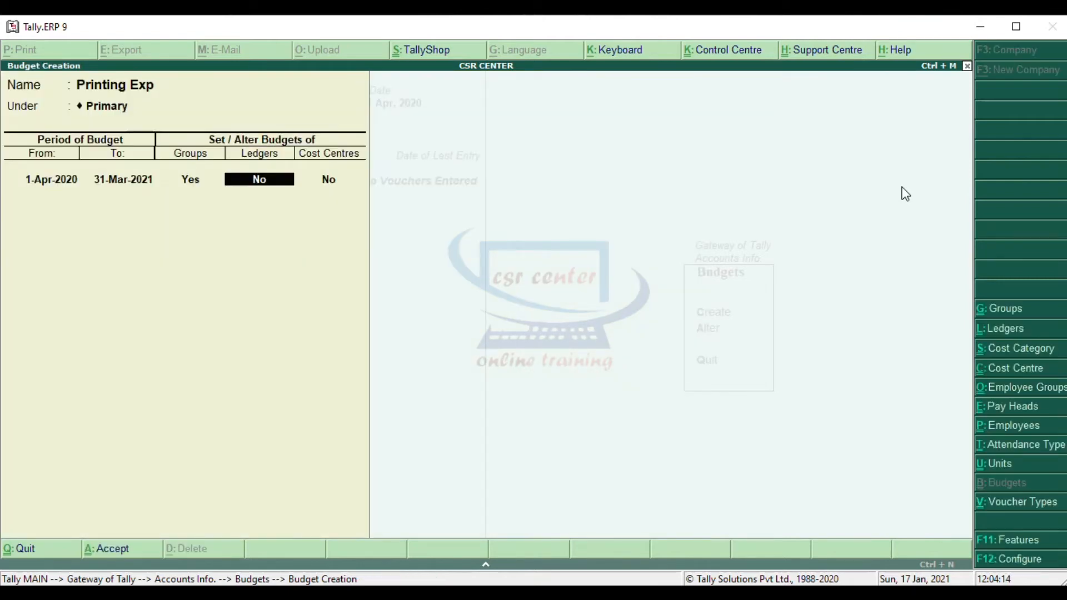
key(y)
key(Return)
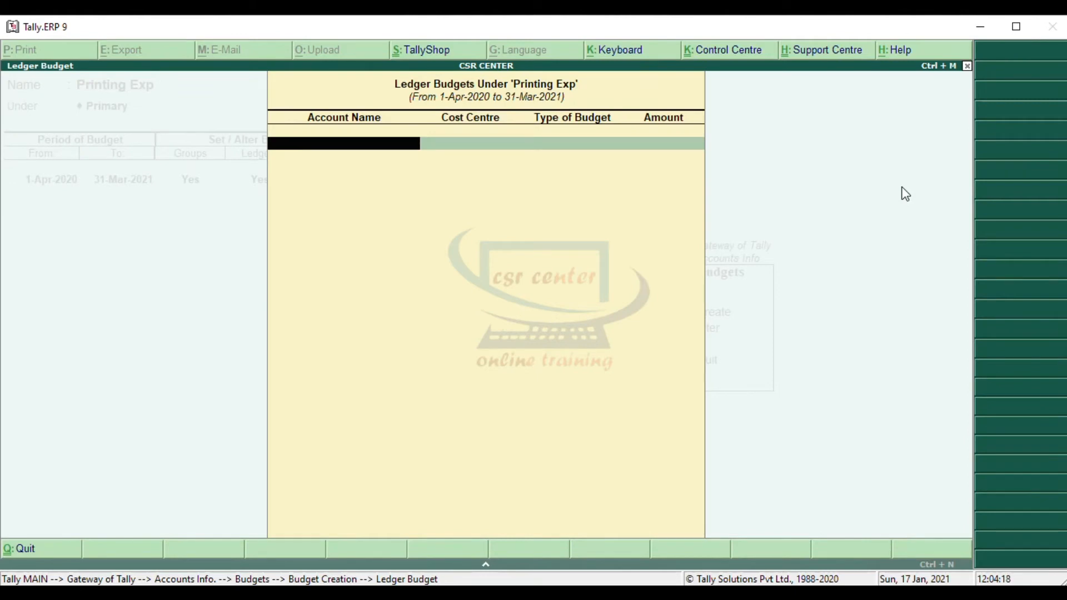
text(S)
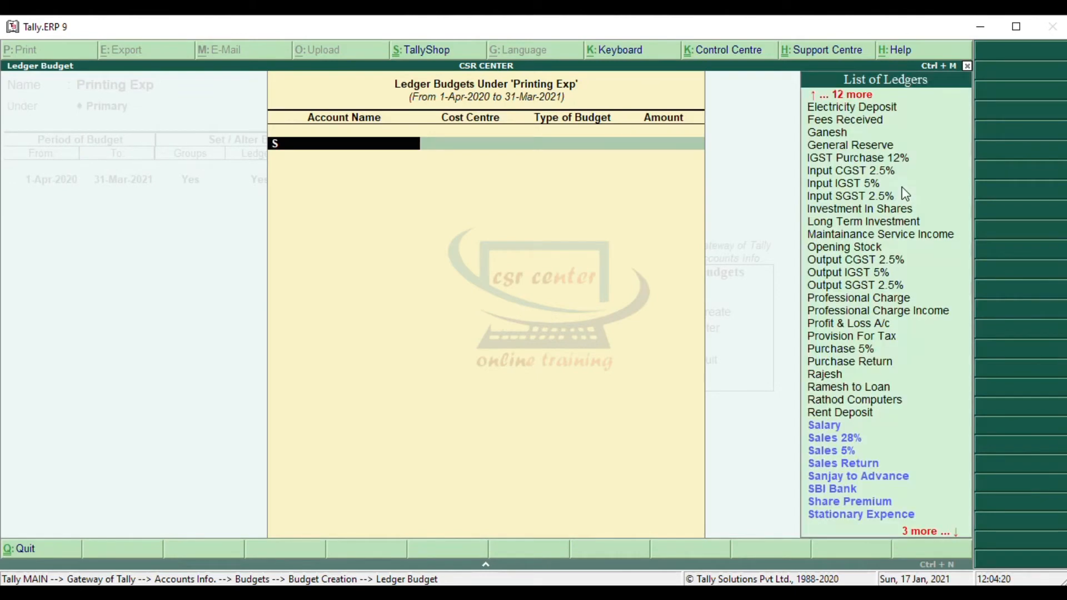
click(836, 521)
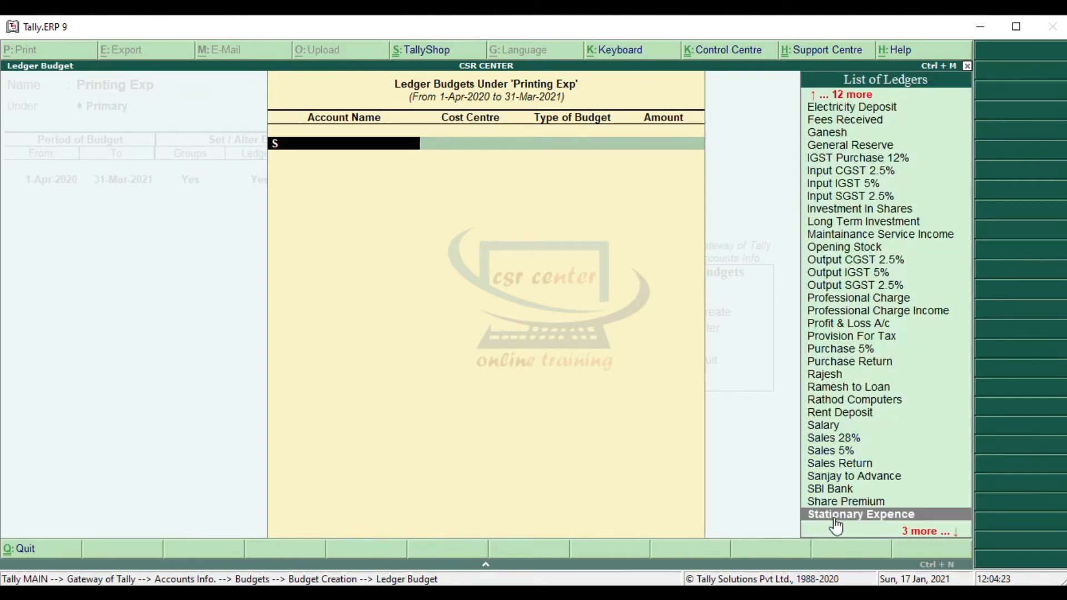
click(835, 521)
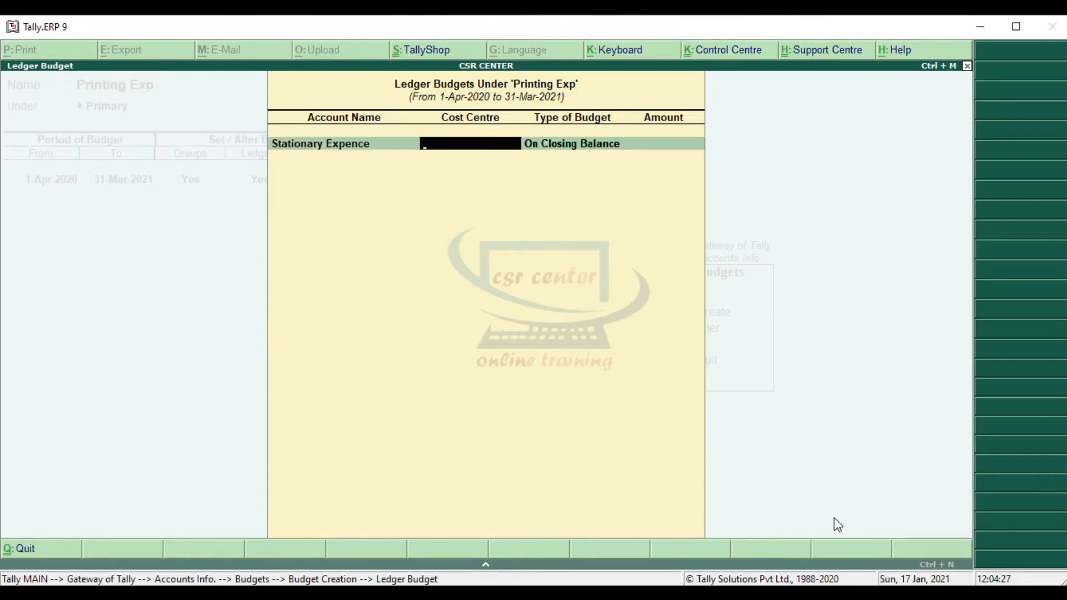
key(Return)
key(Down)
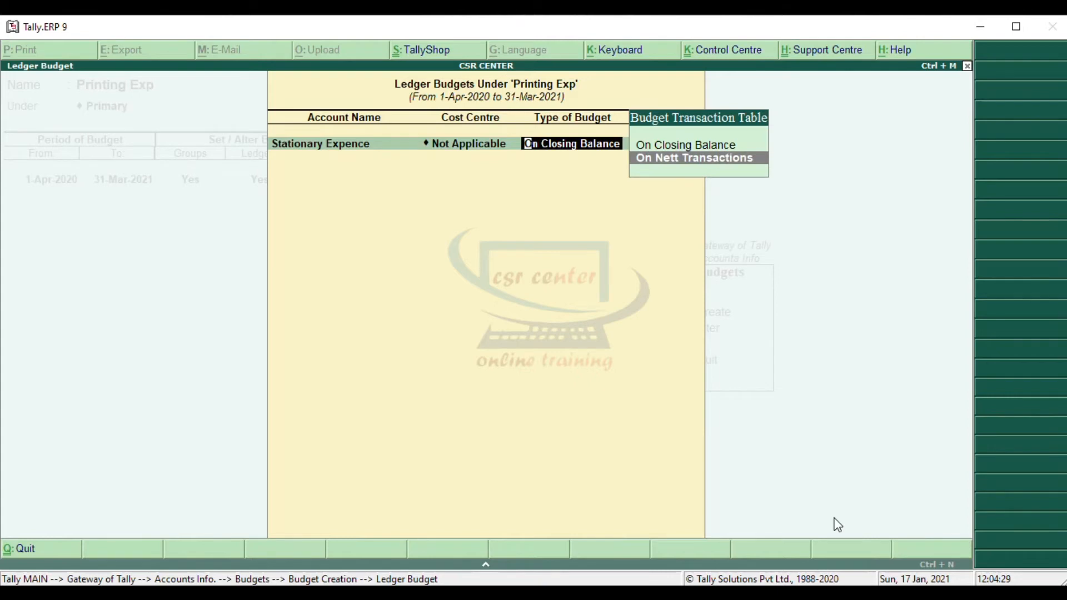
key(Return)
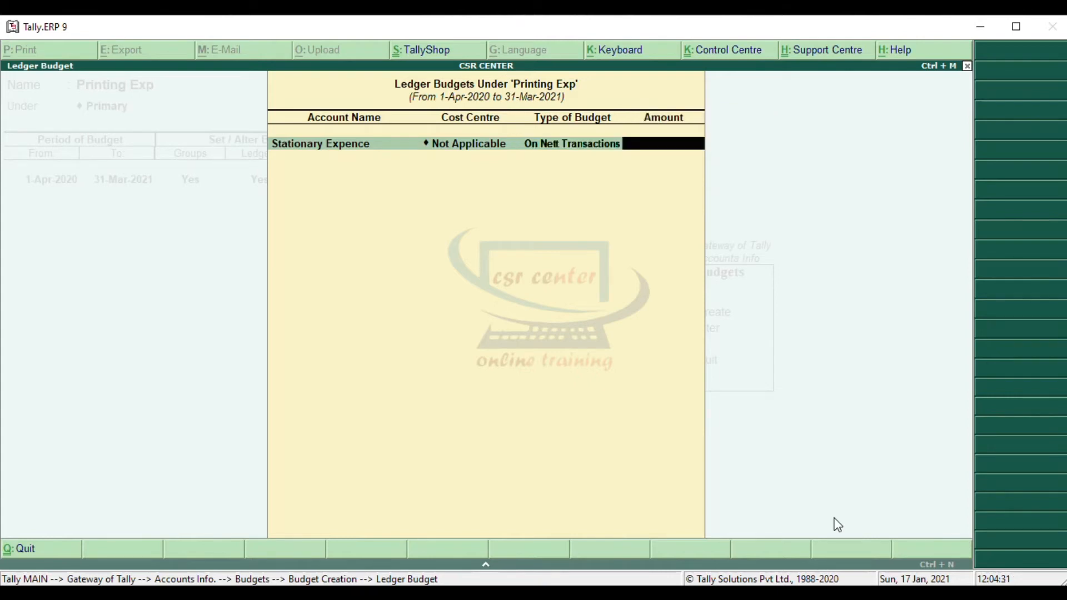
text(10000)
key(Return)
key(Return)
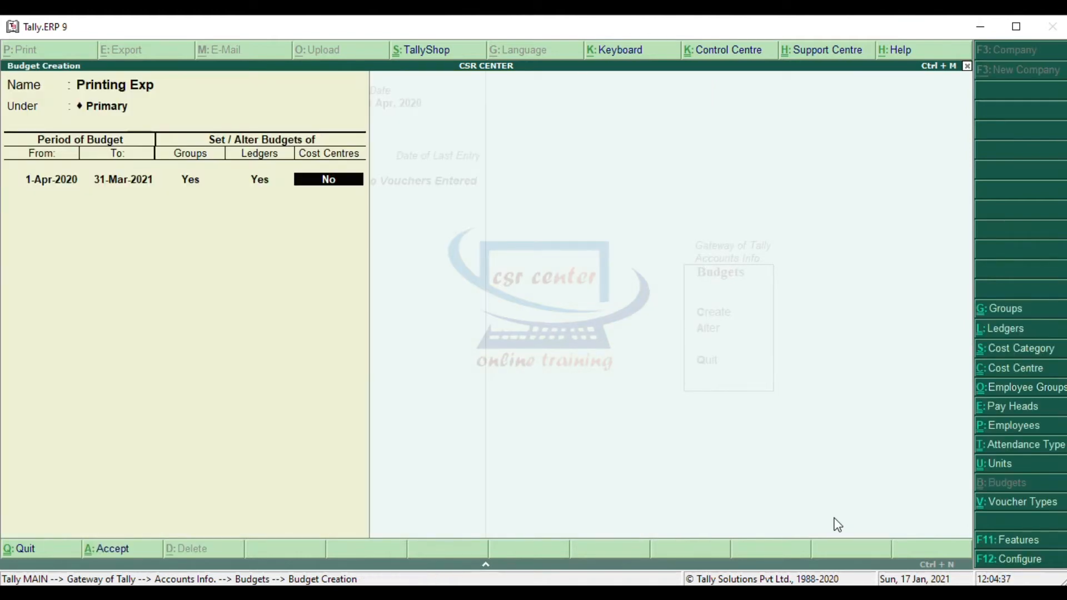
Step: Keep cost centre budgets at No, save the Printing Exp budget and leave budget creation
key(Return)
key(Return)
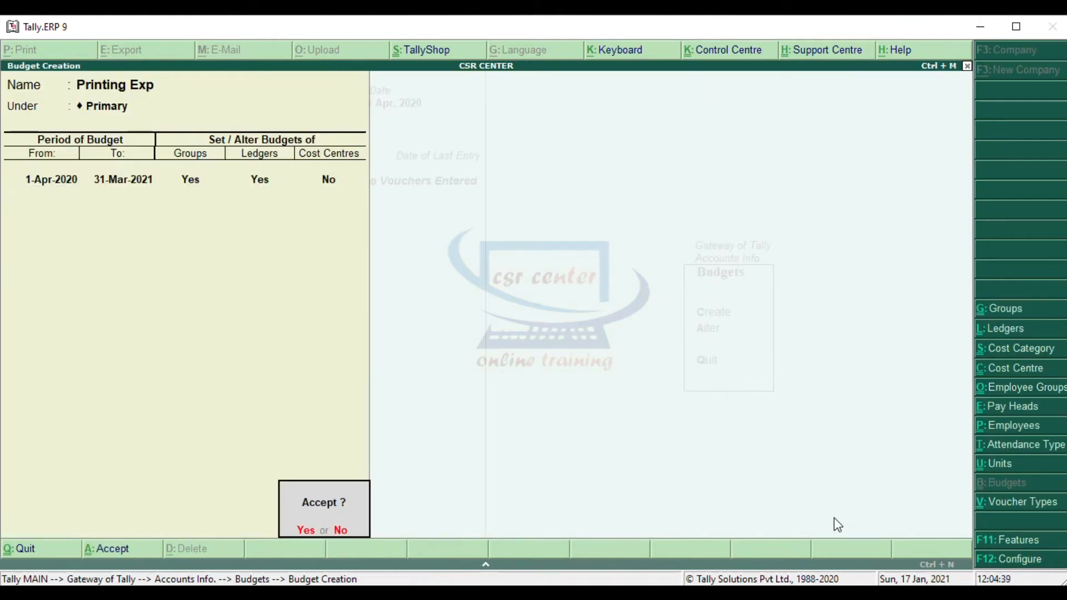
key(Return)
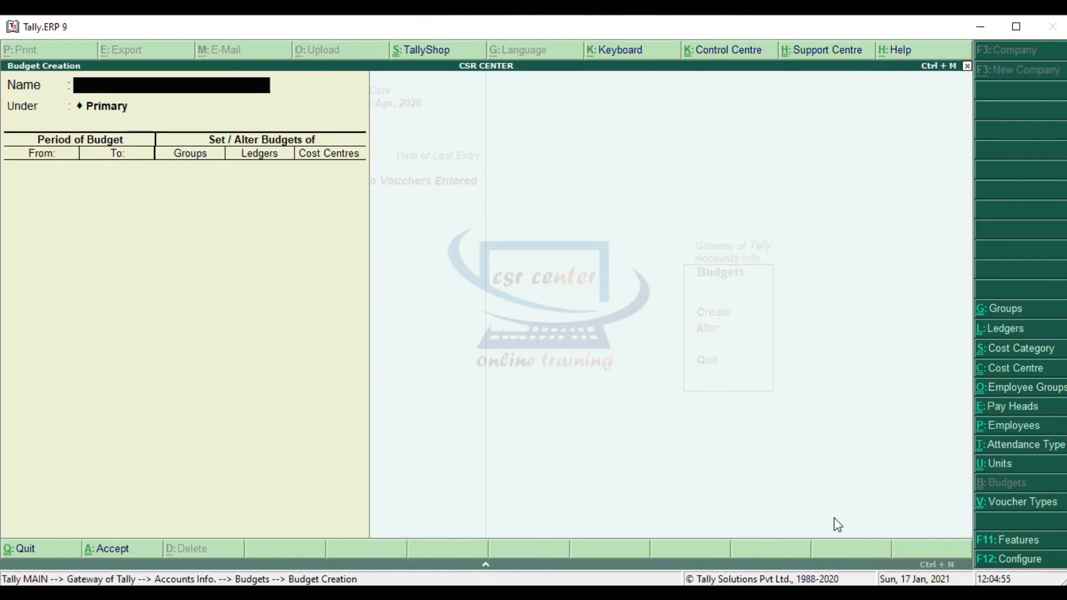
key(Escape)
key(y)
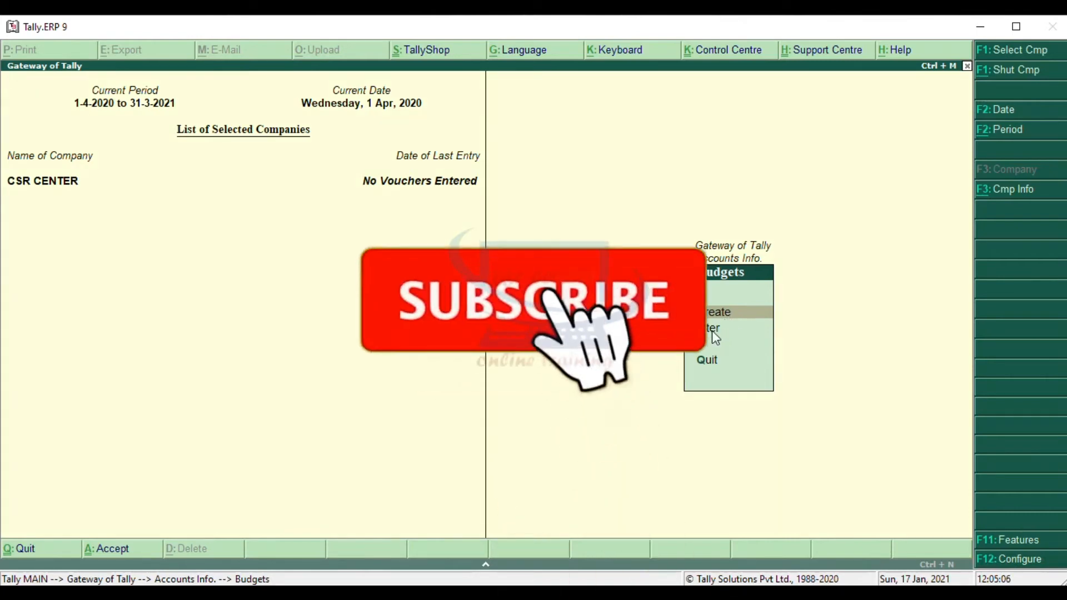
Step: Open the Petrol EXP budget for alteration and request its deletion, but decline the confirmation
click(713, 333)
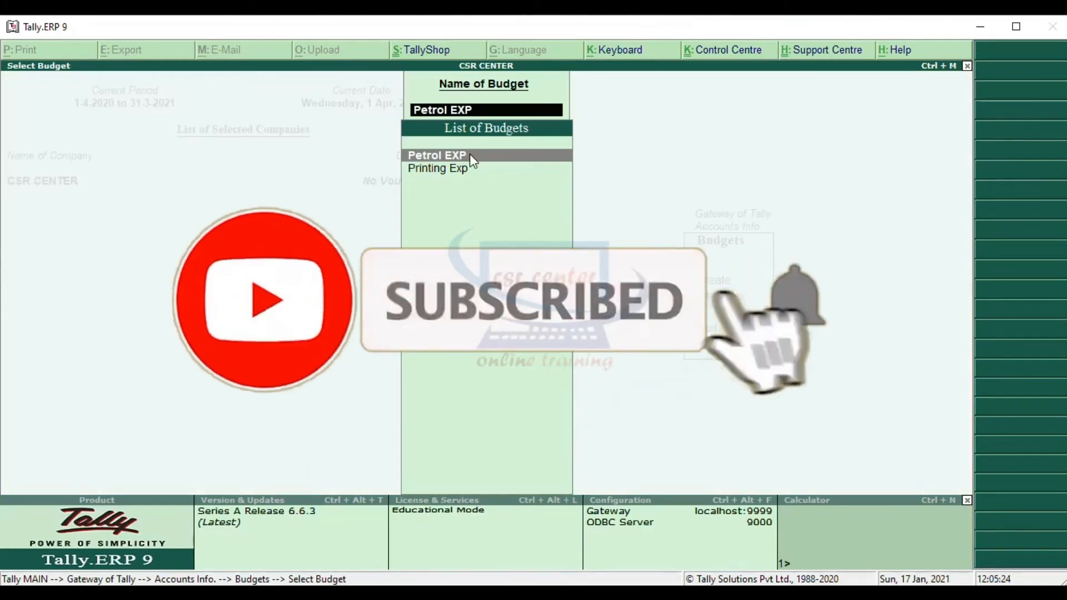
click(501, 155)
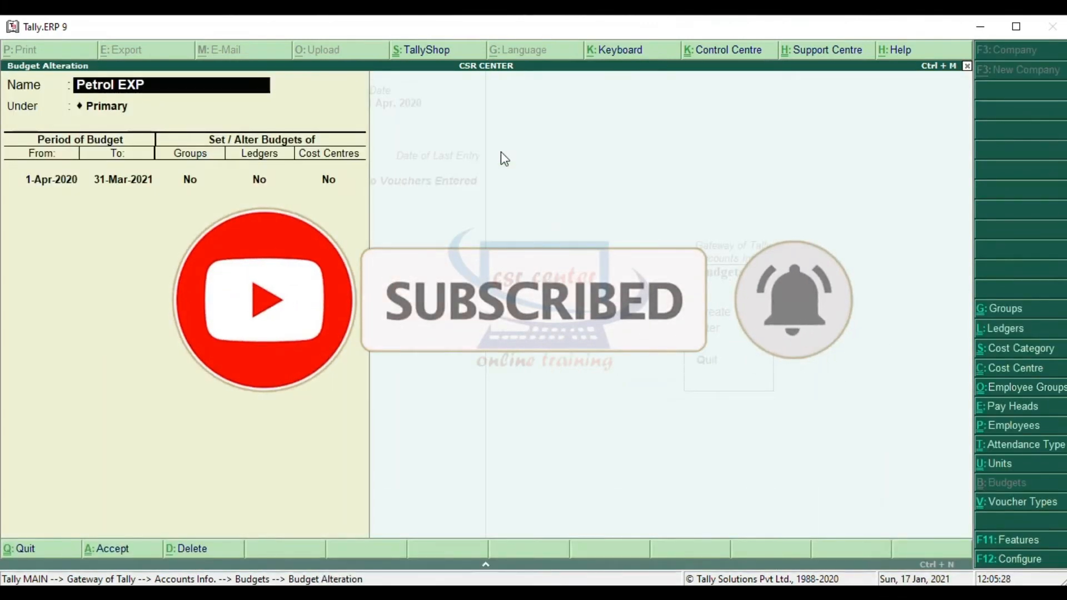
key(alt+d)
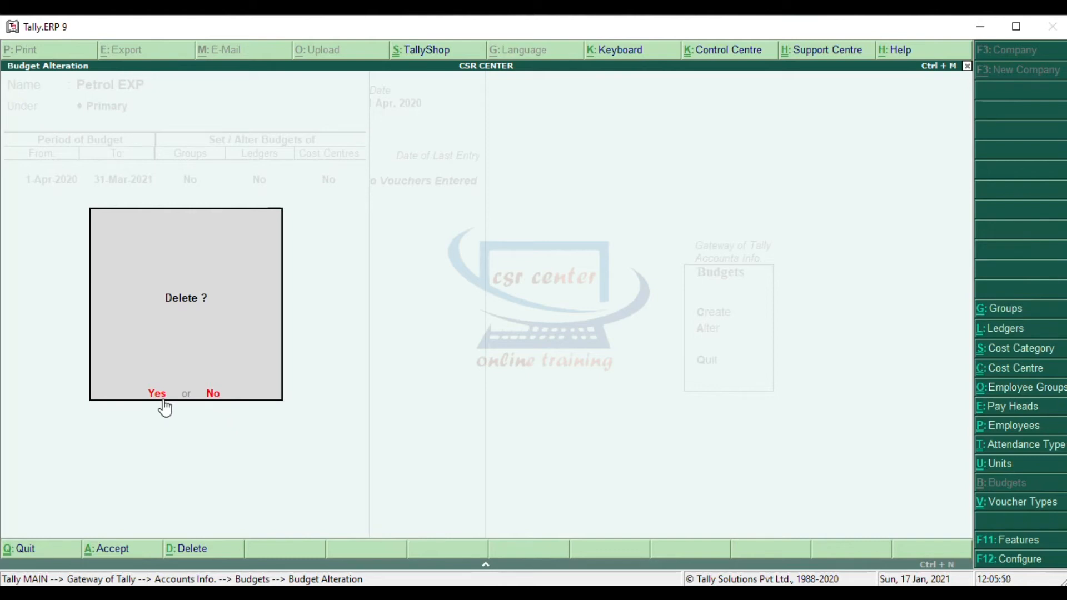
click(214, 392)
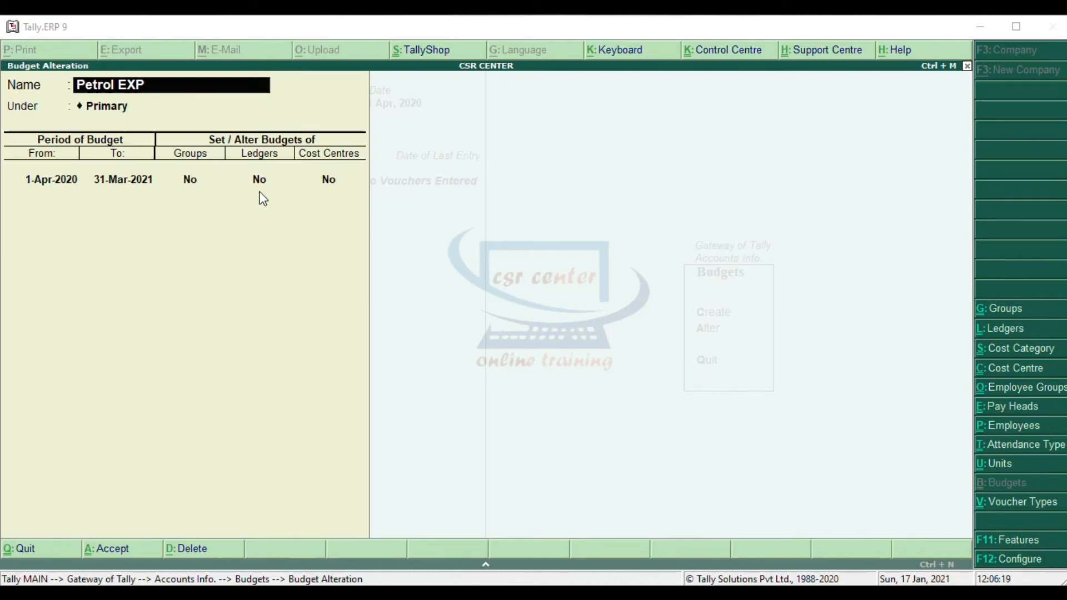
Step: Review the group budget entries of Petrol EXP and leave the alteration without saving
key(Return)
key(Return)
key(Return)
key(Return)
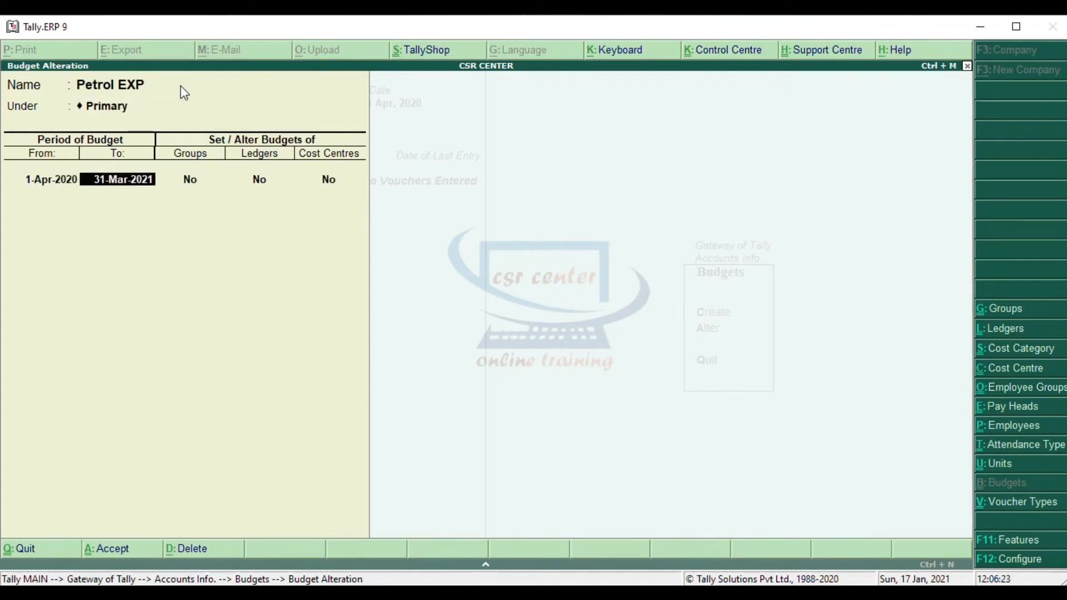
key(y)
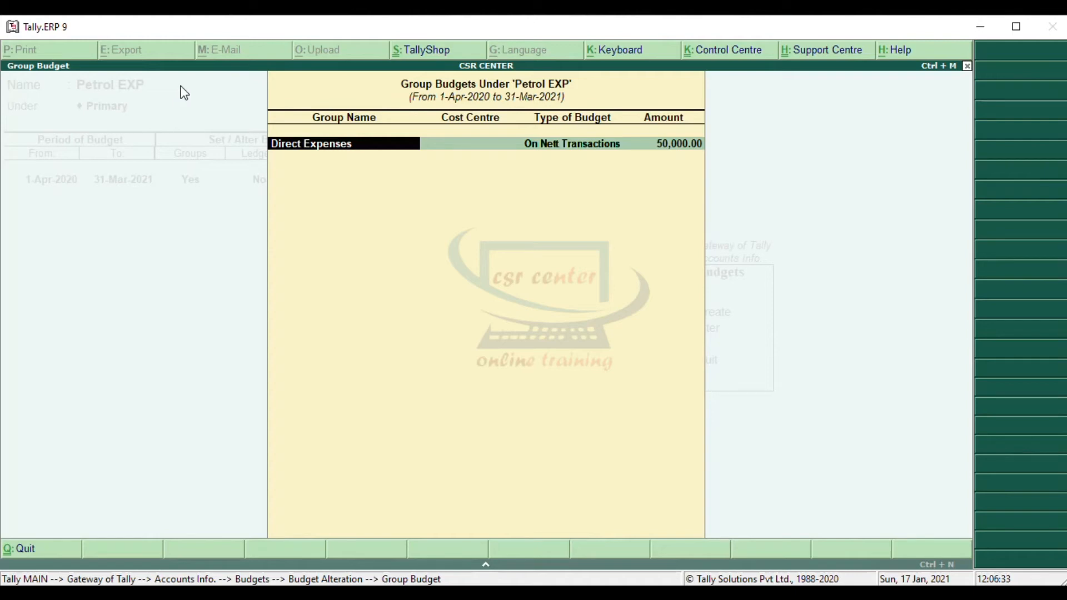
key(space)
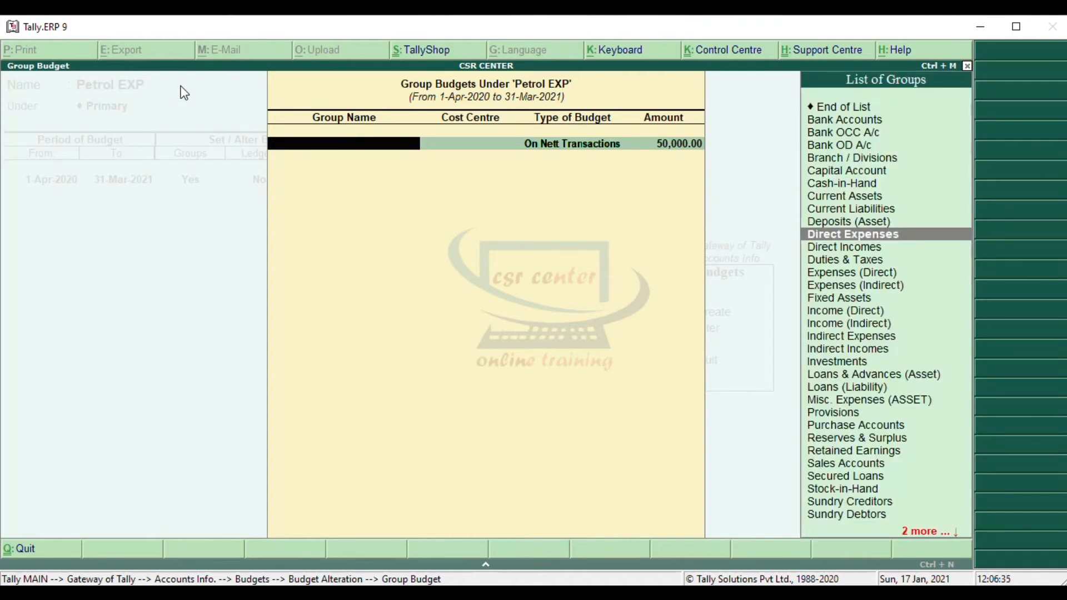
key(Escape)
key(y)
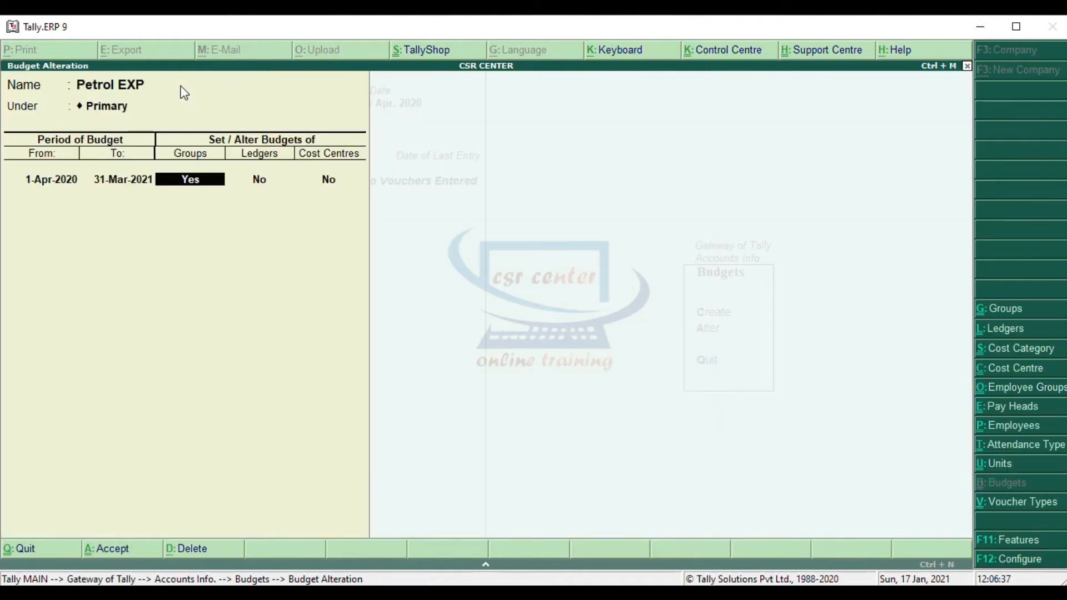
key(Escape)
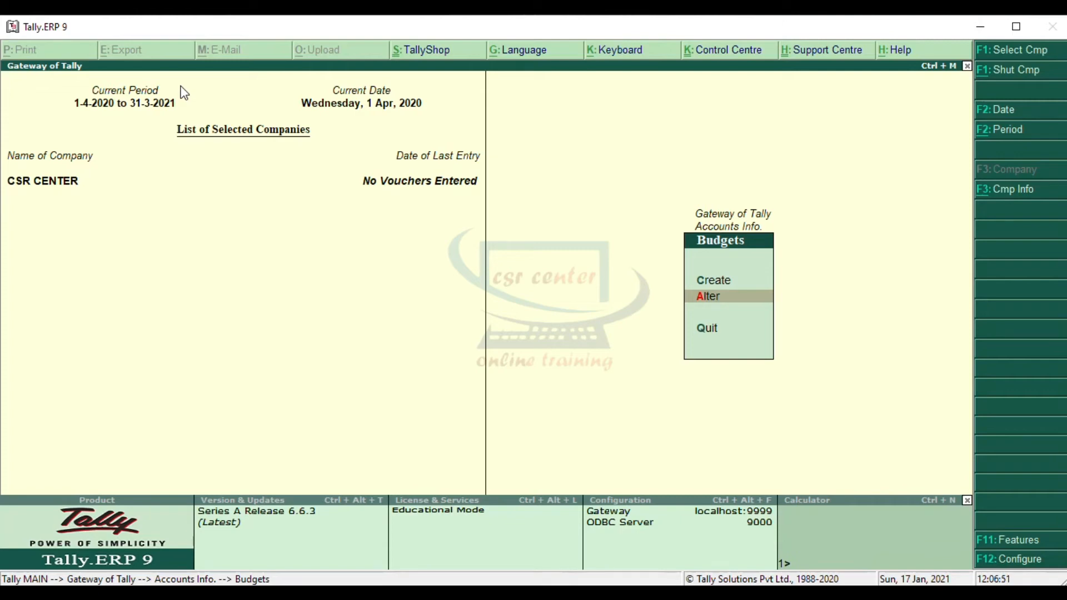
Step: Open the Balance Sheet and examine the value types for a new column starting 1-4-2020, with ₹ currency and Default stock valuation
key(Escape)
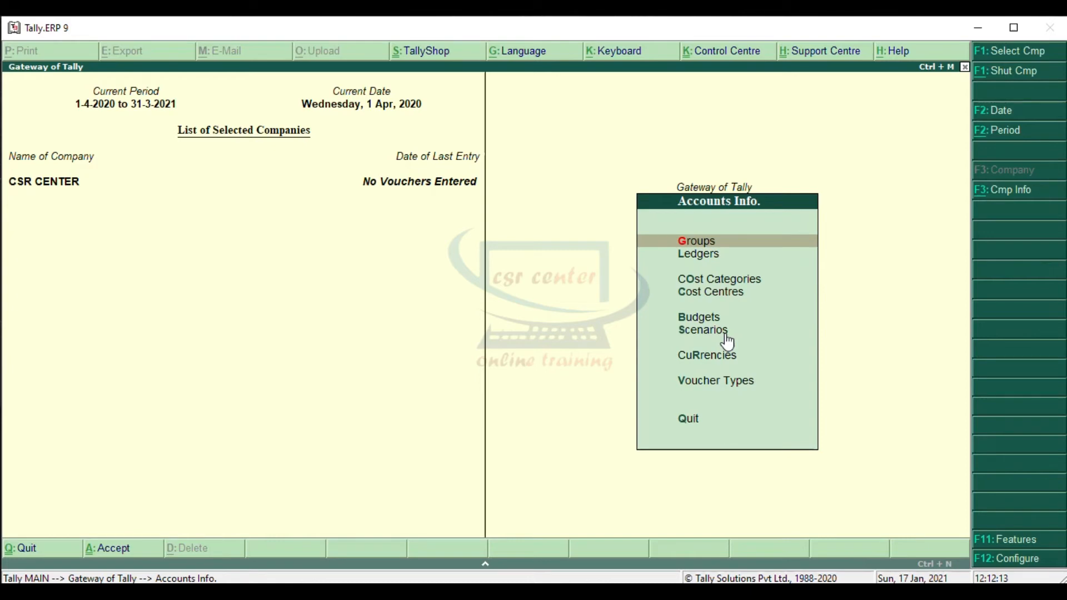
key(Escape)
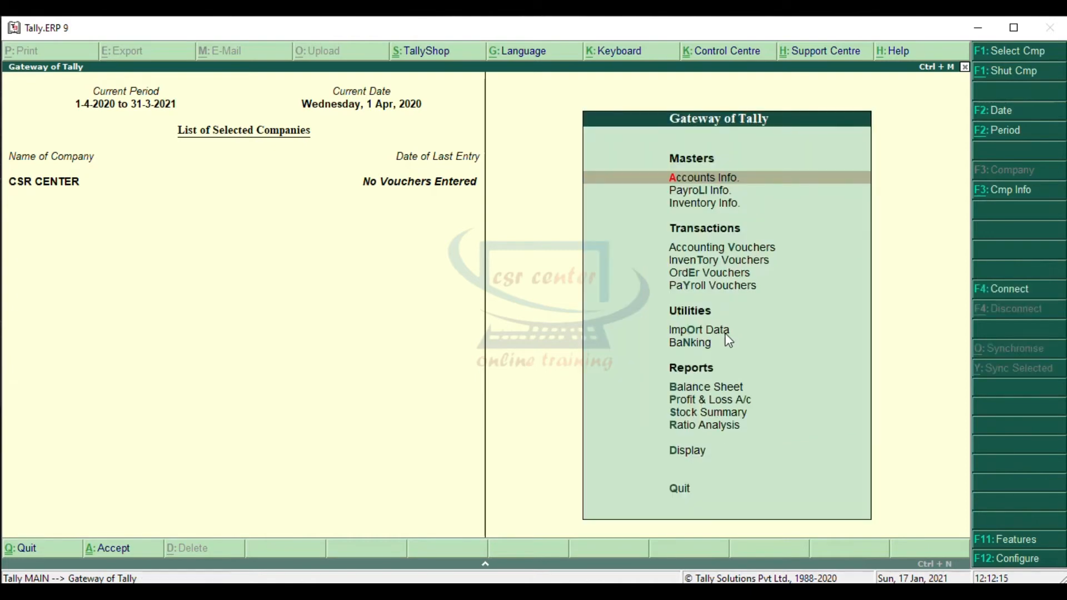
click(727, 388)
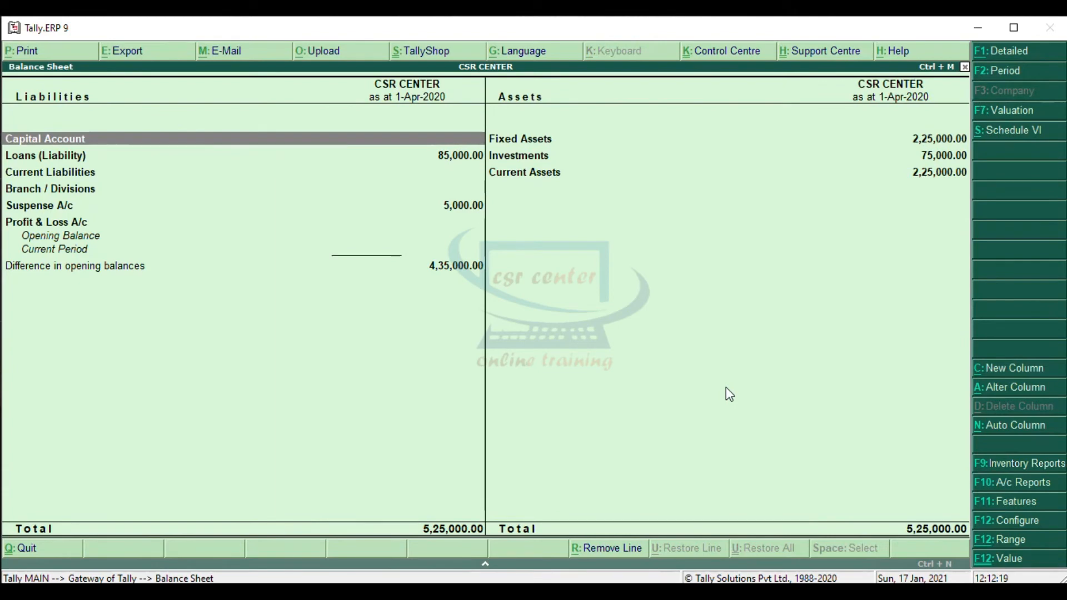
key(alt+c)
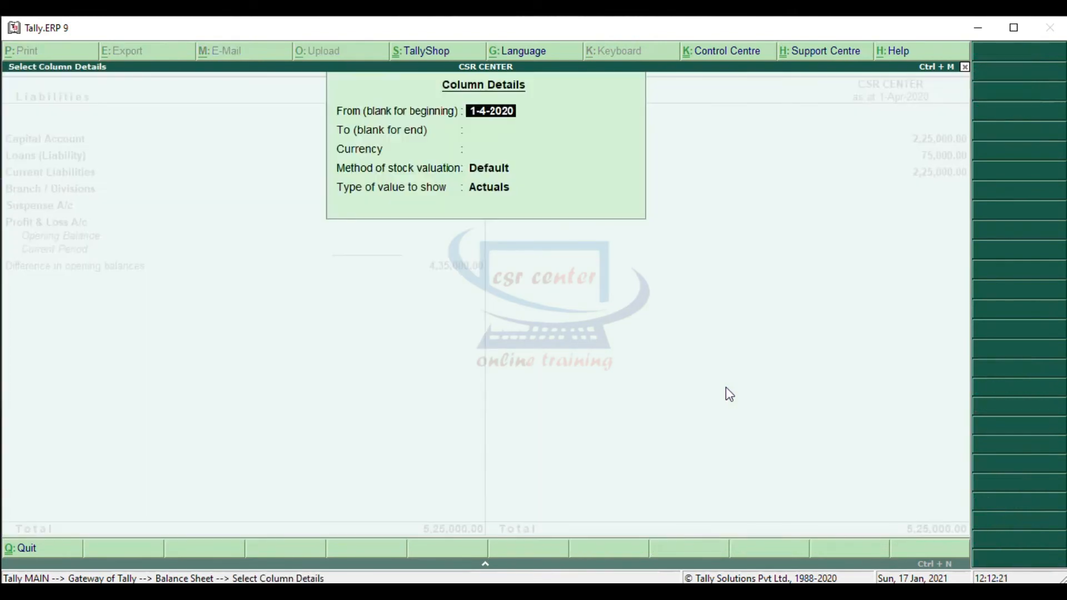
key(Return)
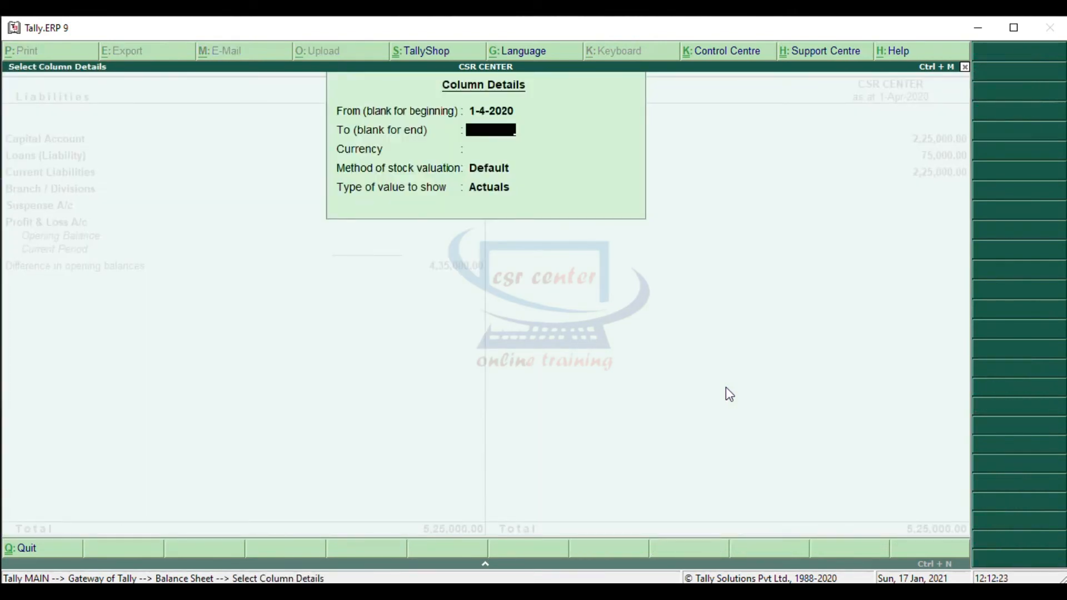
key(Return)
key(Down)
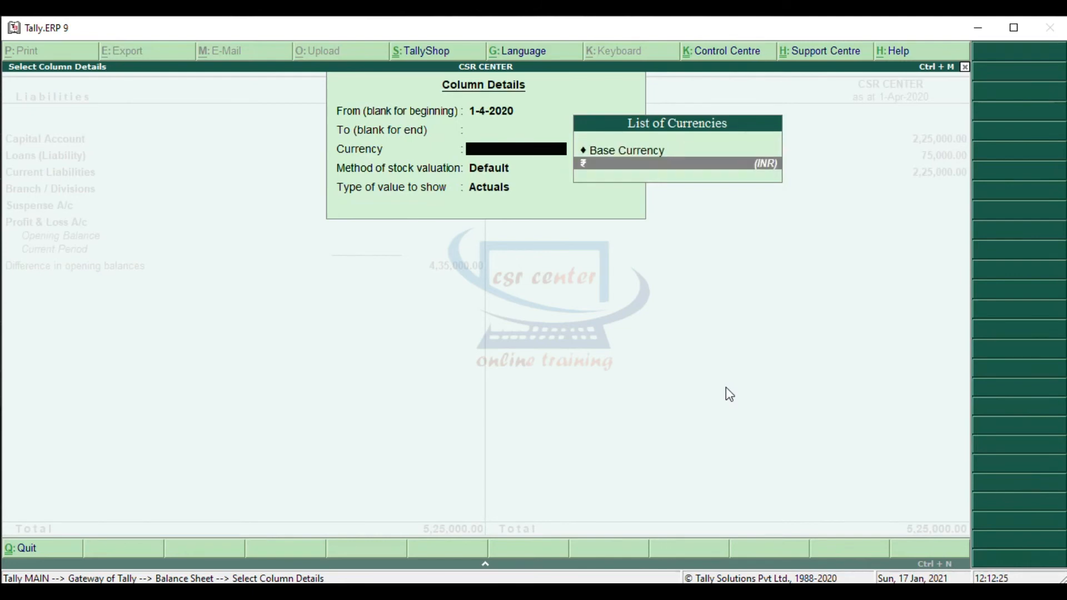
key(Return)
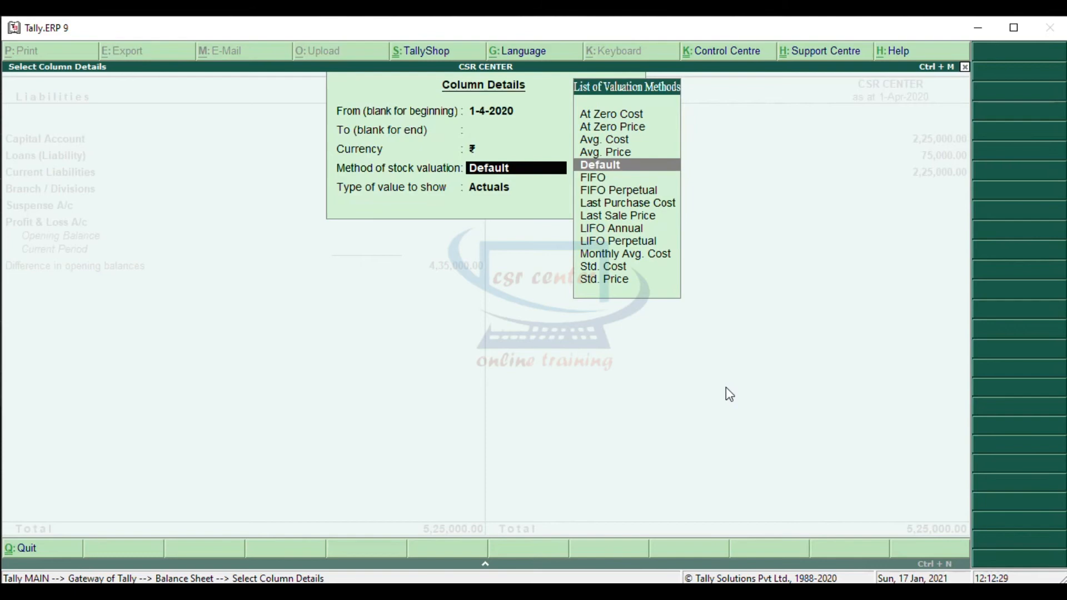
key(Return)
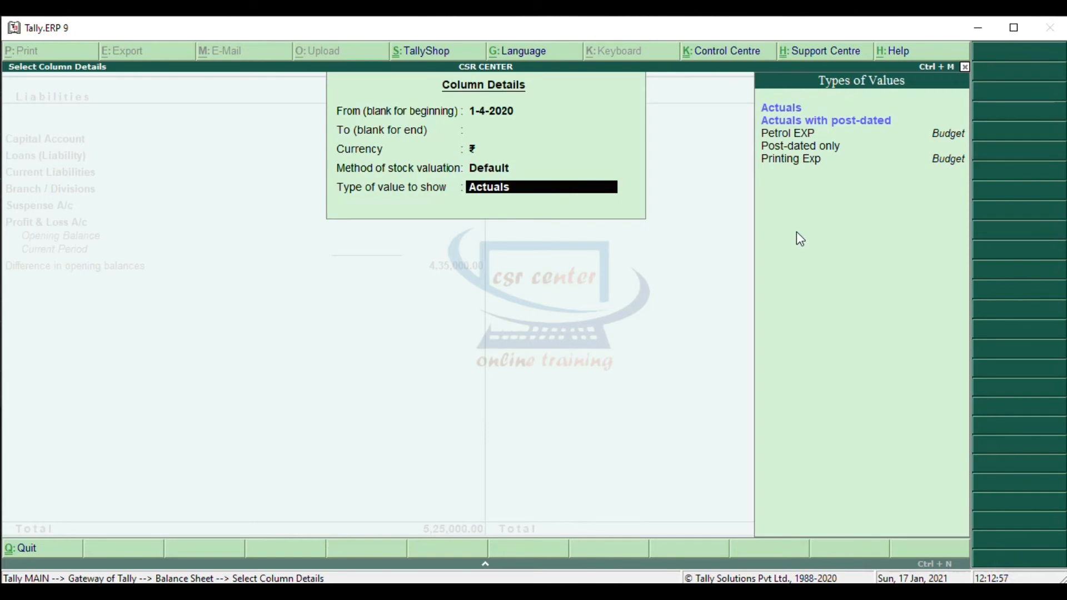
key(Return)
key(Escape)
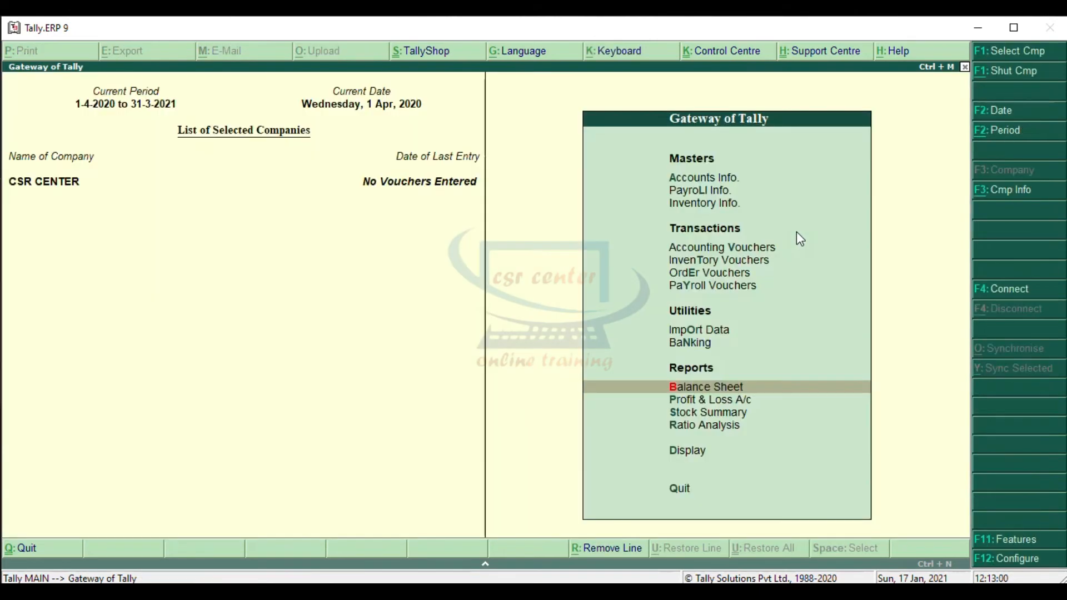
Step: Start a scenario named Purchase with Include actuals set to Yes and both forex gain/loss and inventory tracking exclusions set to No
click(735, 185)
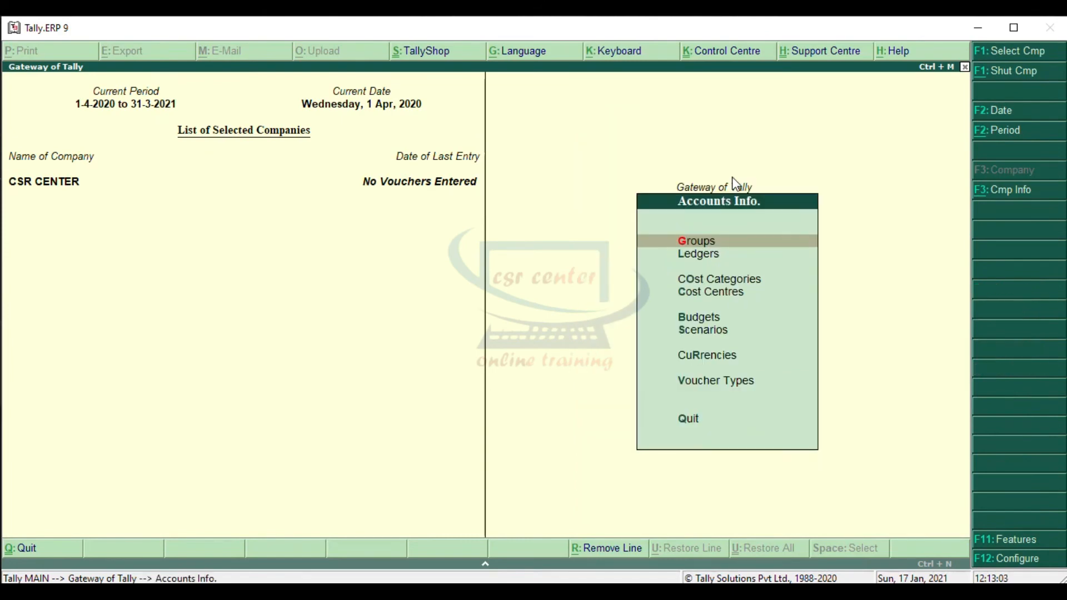
click(714, 330)
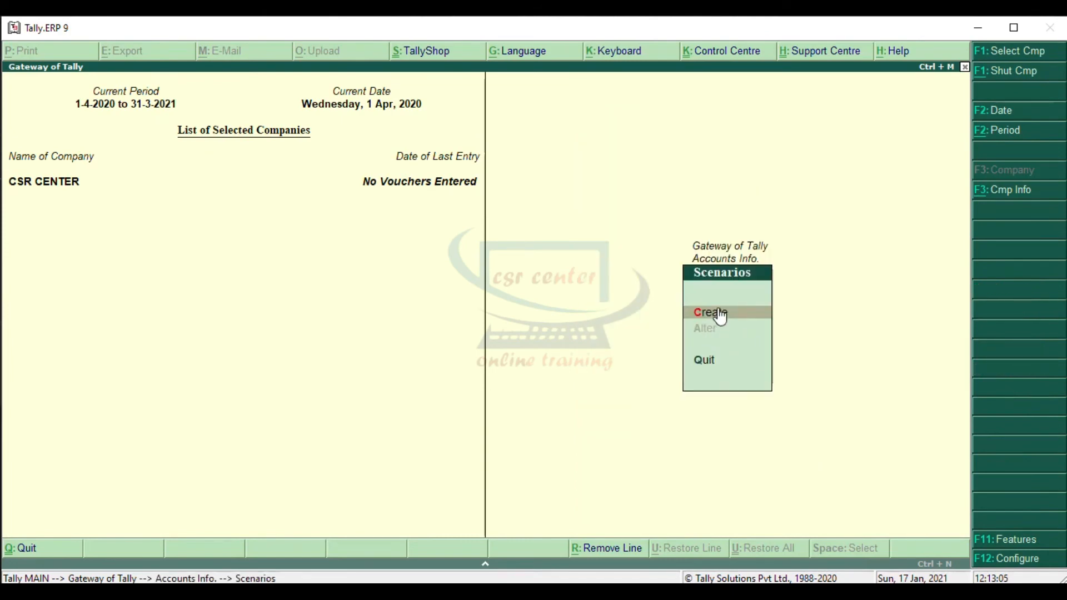
click(728, 313)
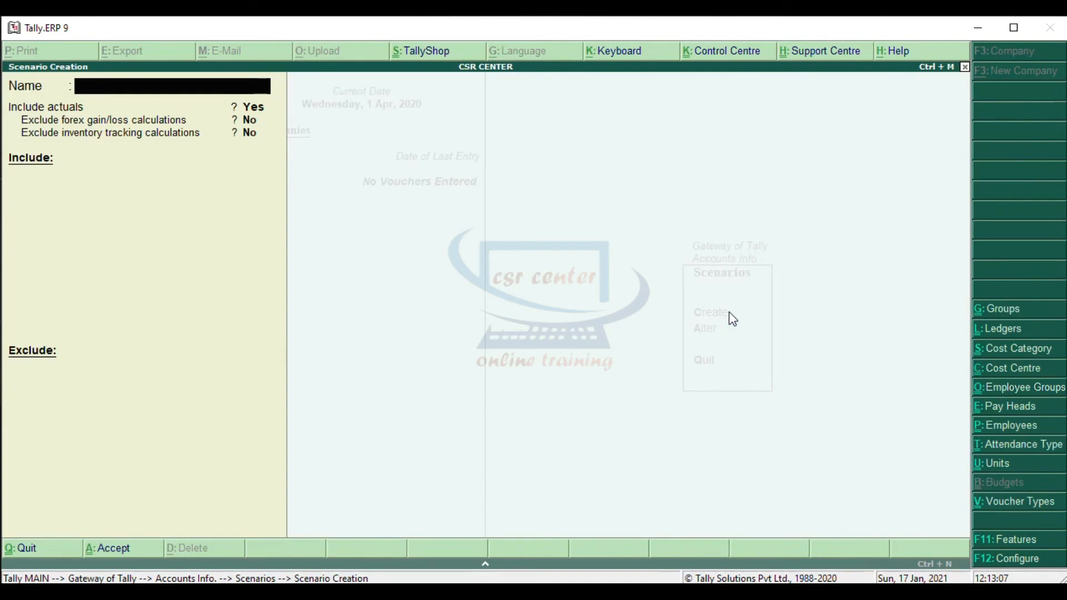
text(Purchase)
key(Return)
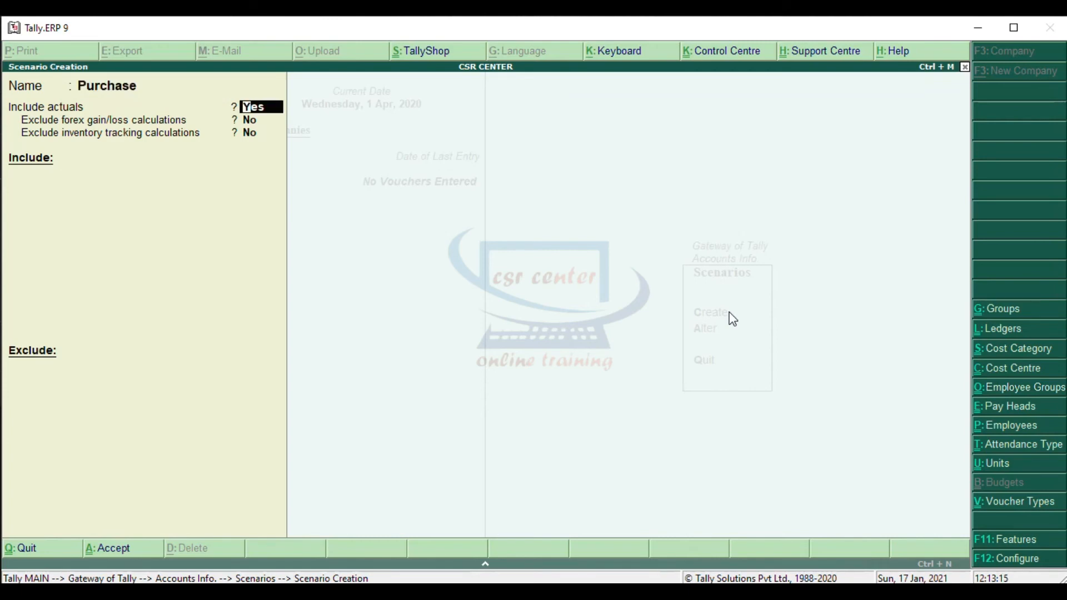
key(Return)
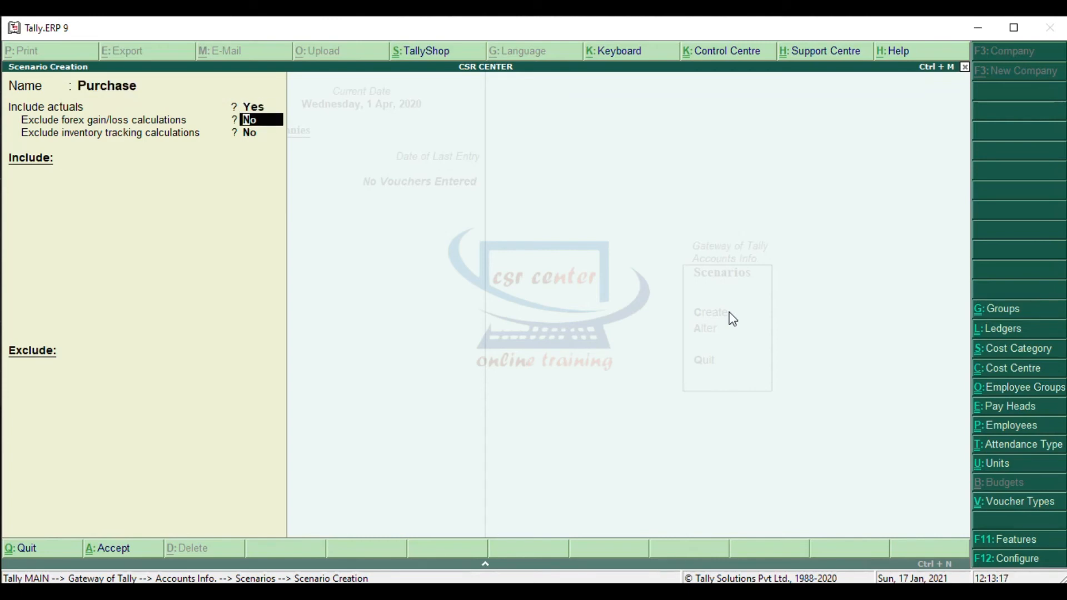
key(Return)
key(Return)
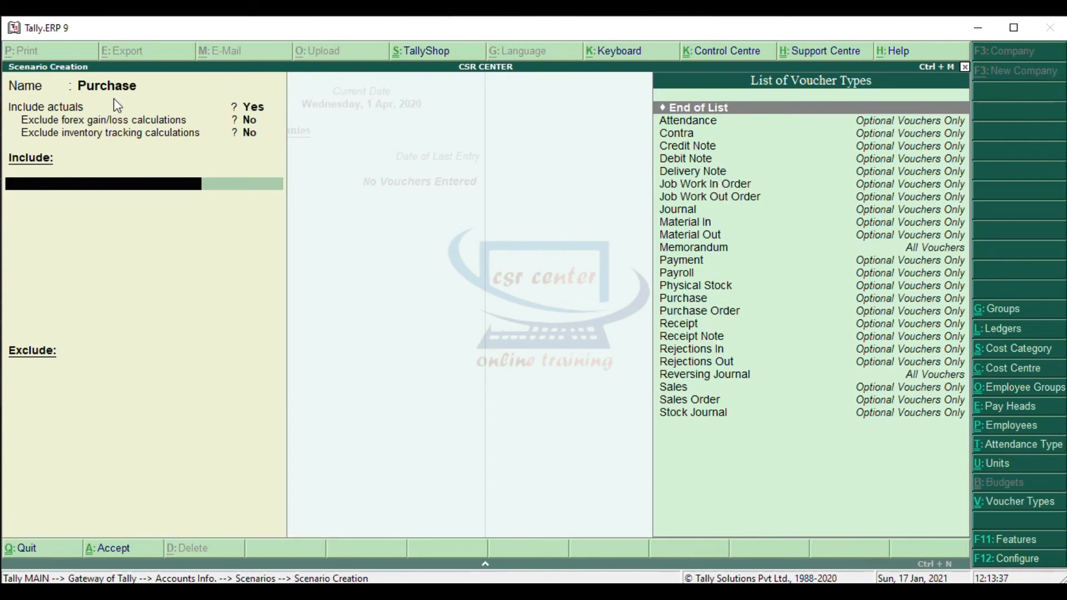
Step: Include the Purchase and Purchase Order voucher types in the Purchase scenario, exclude none, and save it
click(704, 304)
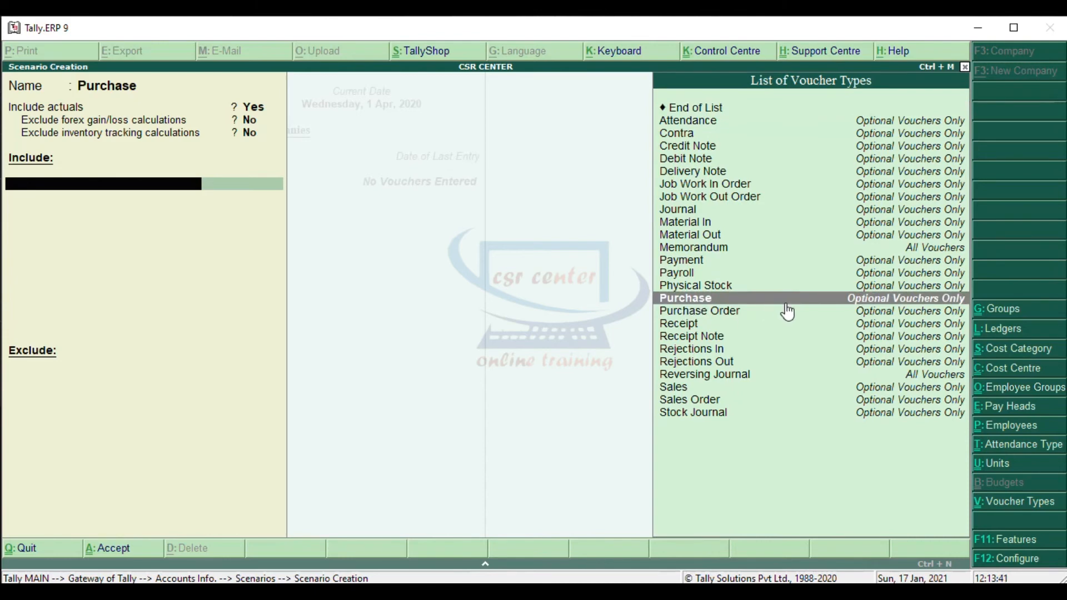
key(Return)
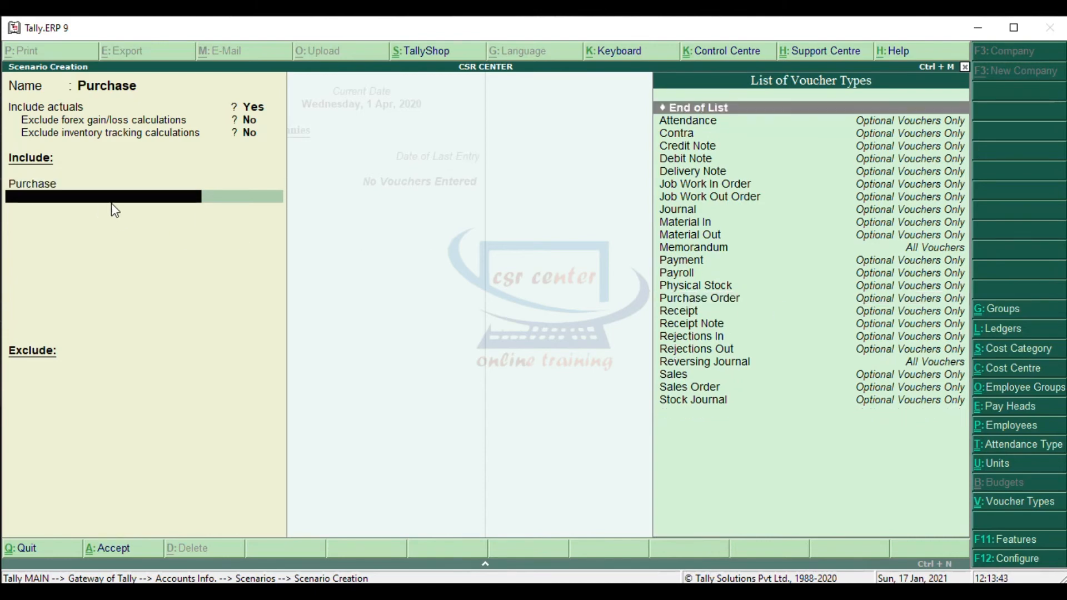
click(726, 303)
click(726, 303)
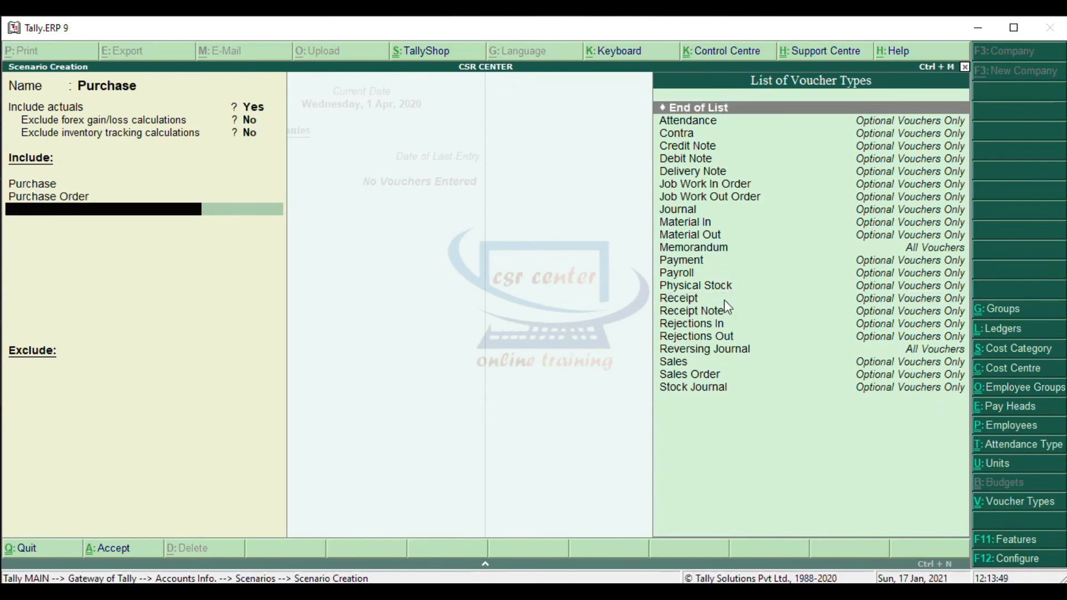
key(Return)
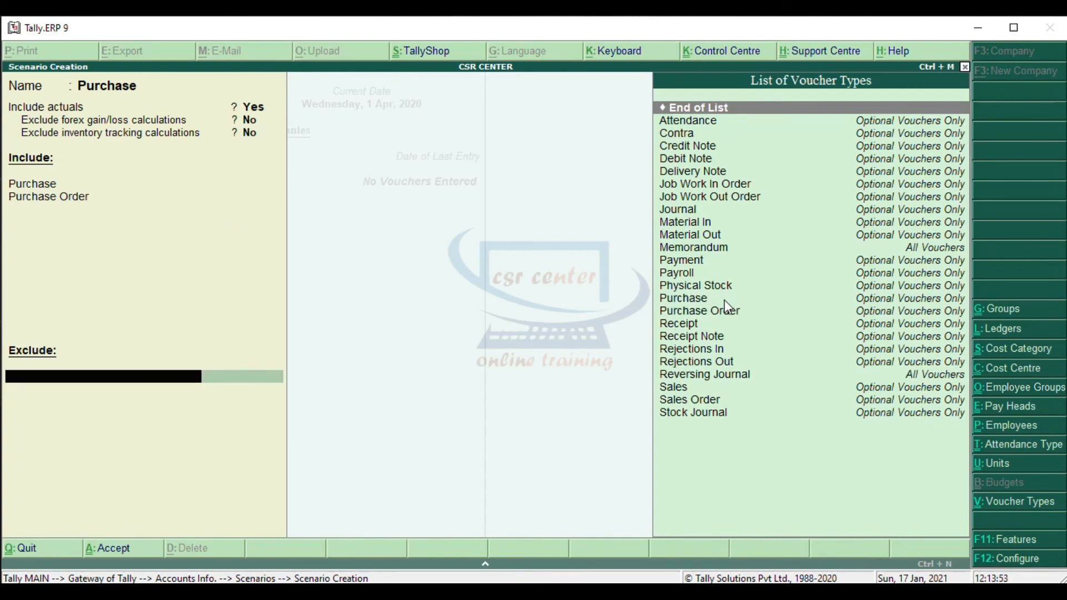
key(Return)
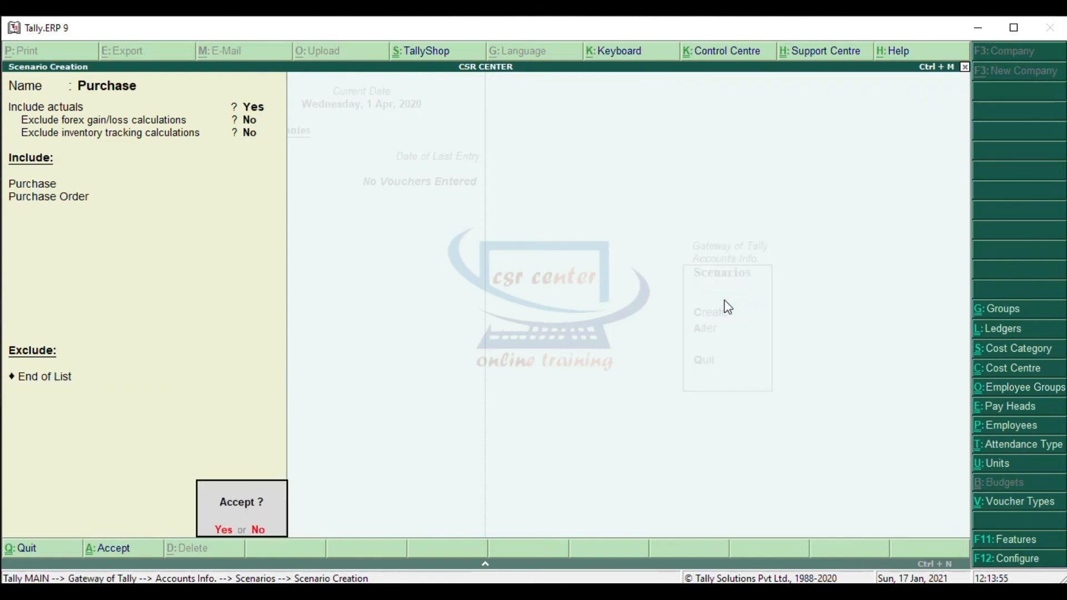
key(Return)
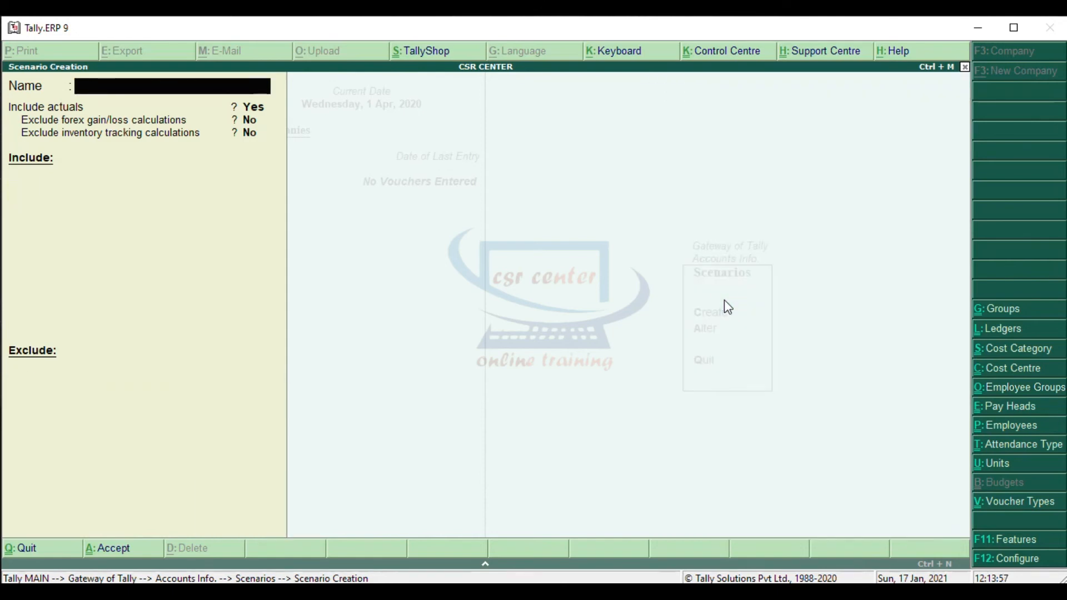
Step: Start a scenario named Sales with Include actuals set to Yes and both forex gain/loss and inventory tracking exclusions set to No
text(Sales)
key(Return)
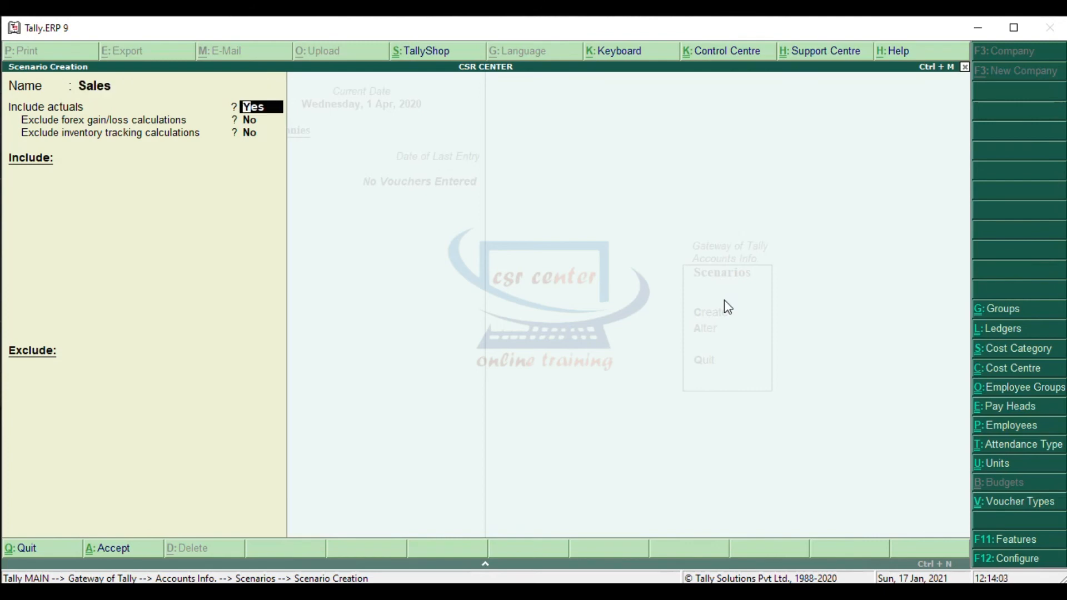
key(Return)
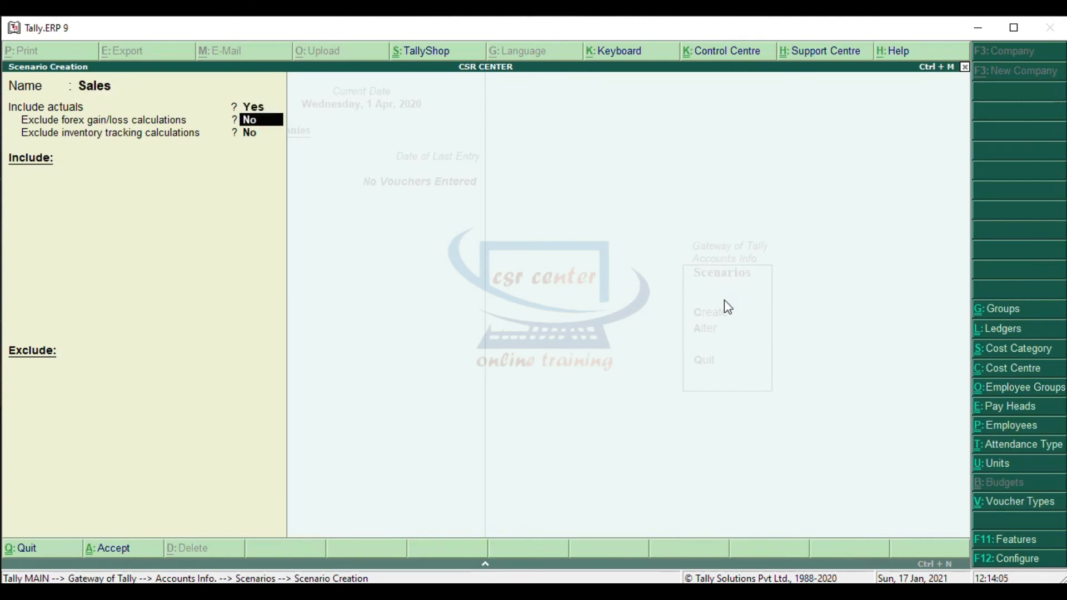
key(Return)
key(Return)
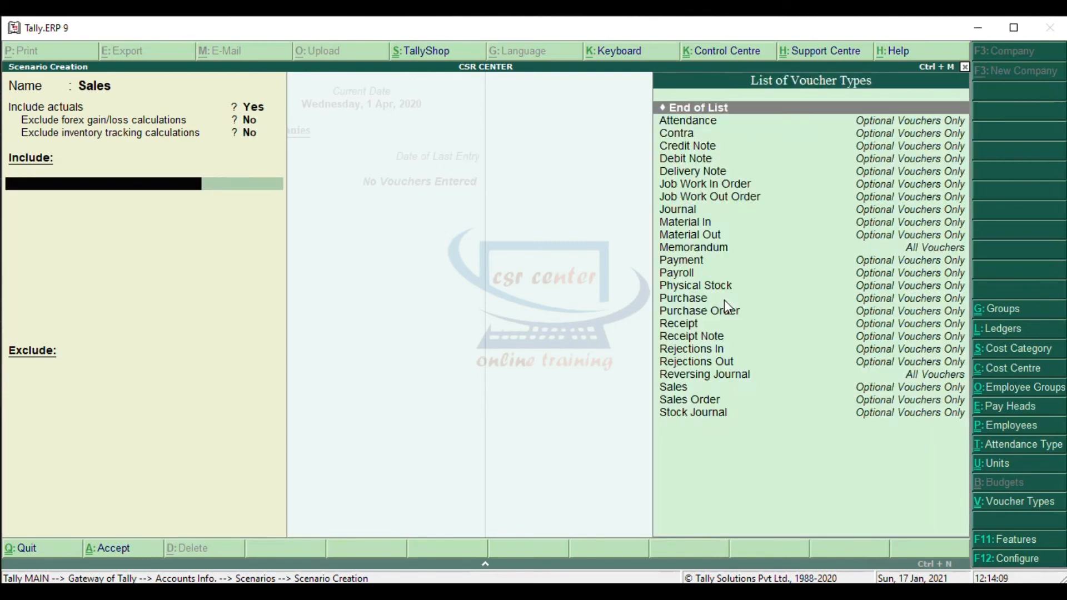
Step: Include only the Sales voucher type in the Sales scenario, exclude none, save it and return to the Gateway of Tally
click(675, 389)
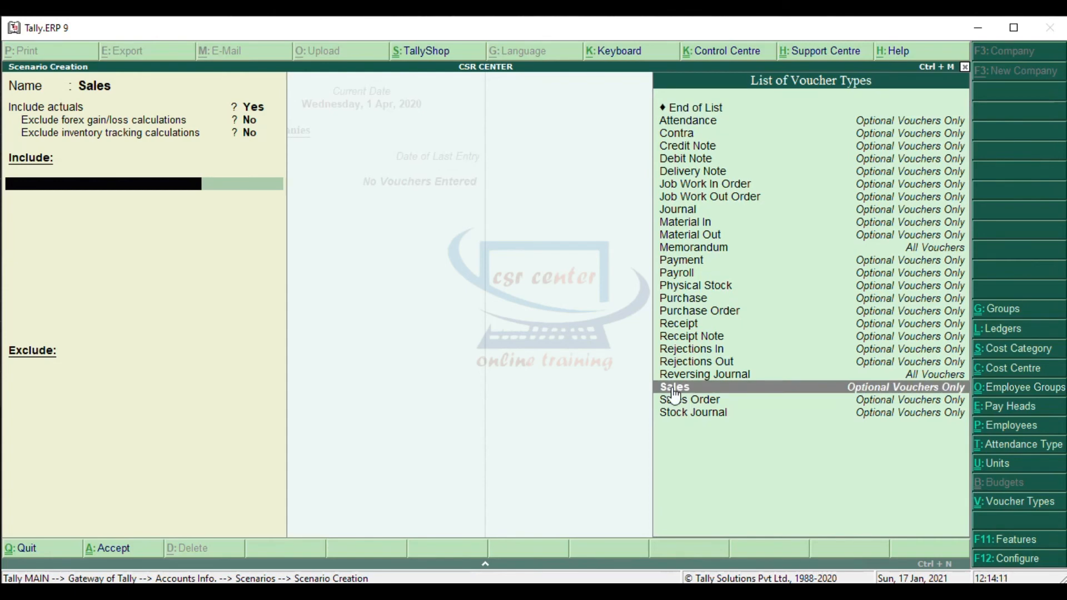
click(674, 388)
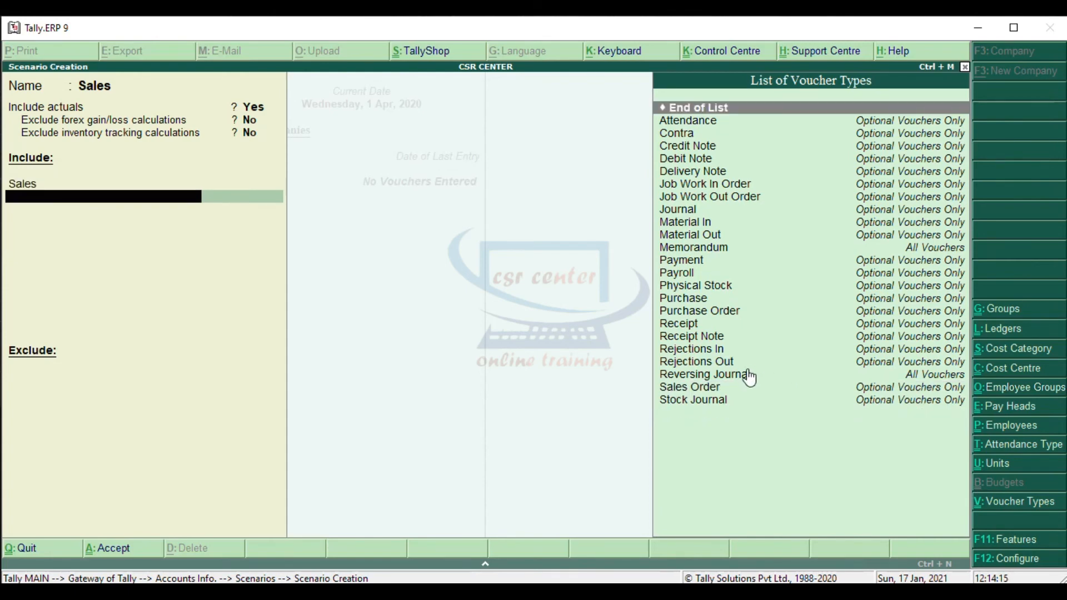
click(708, 389)
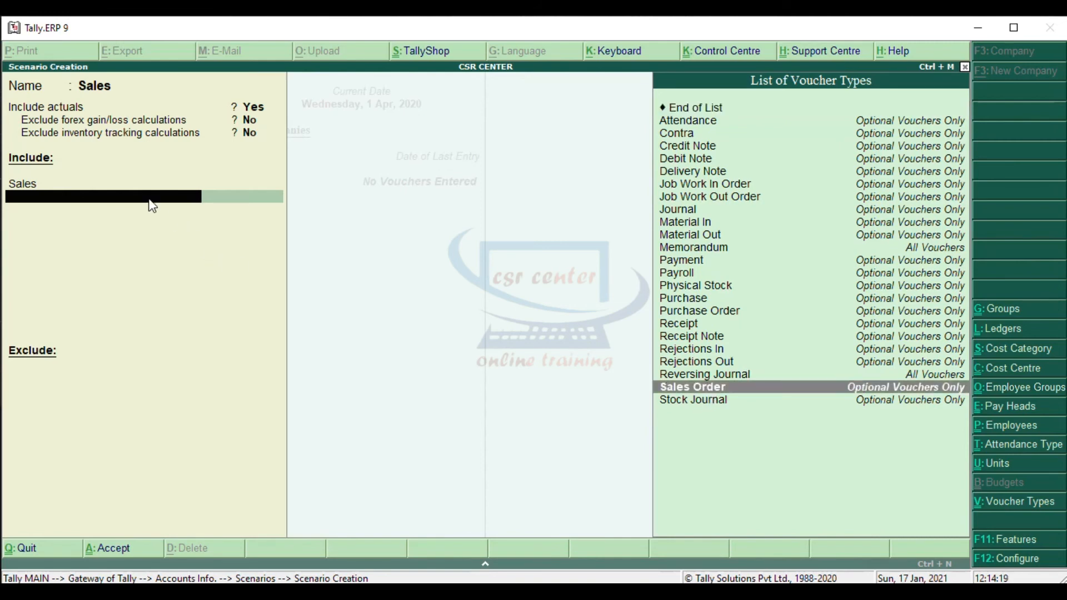
click(684, 108)
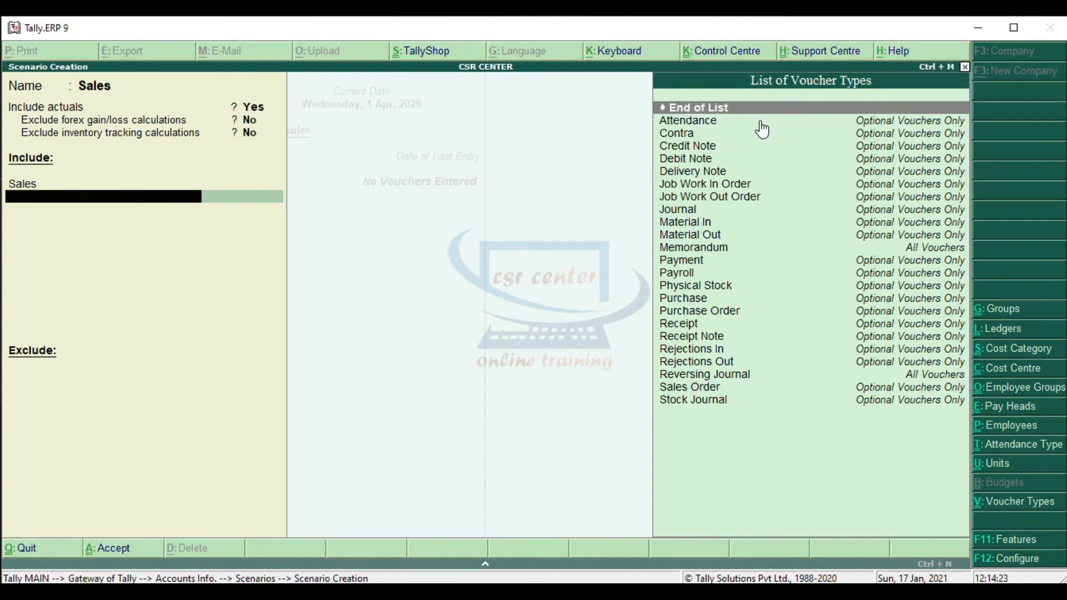
key(Return)
key(Return)
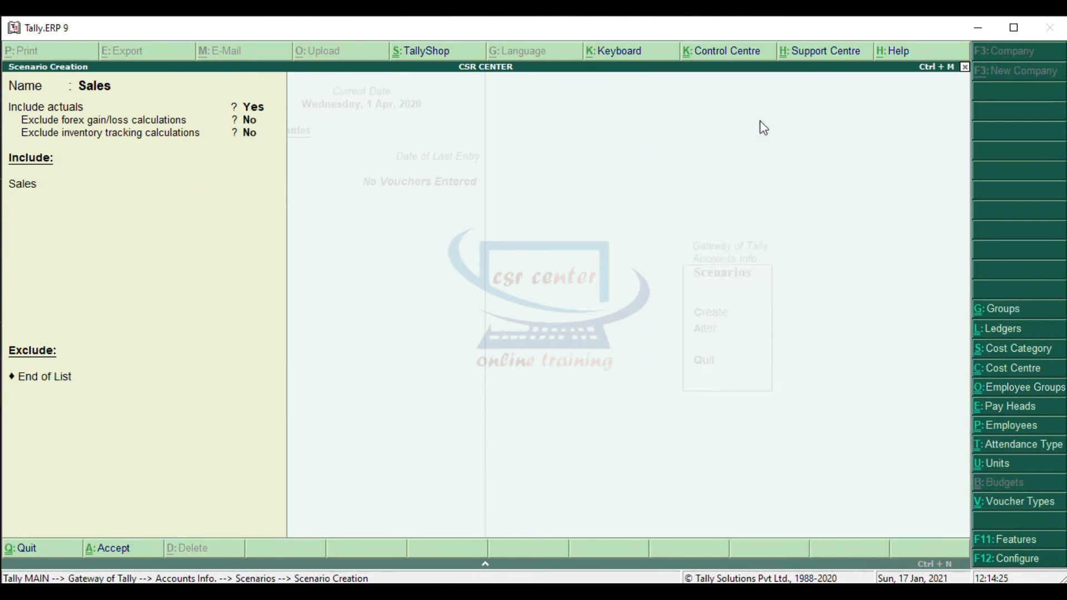
key(Return)
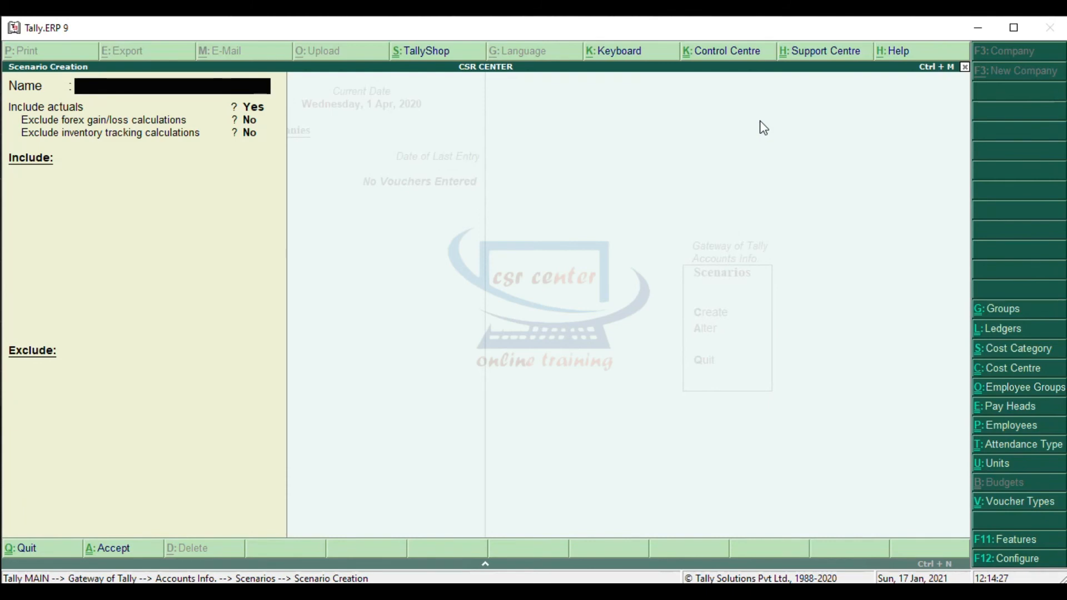
key(Escape)
key(Return)
key(Escape)
key(Escape)
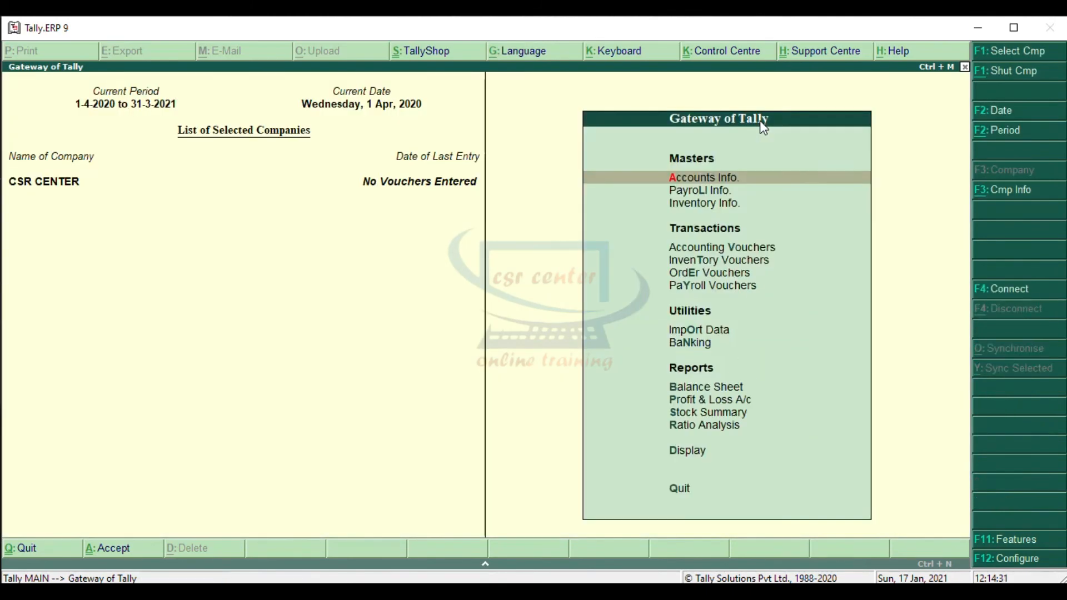
Step: View the Balance Sheet with an added Purchase scenario column from 1-4-2020 in ₹, using Default stock valuation and no variance
click(705, 388)
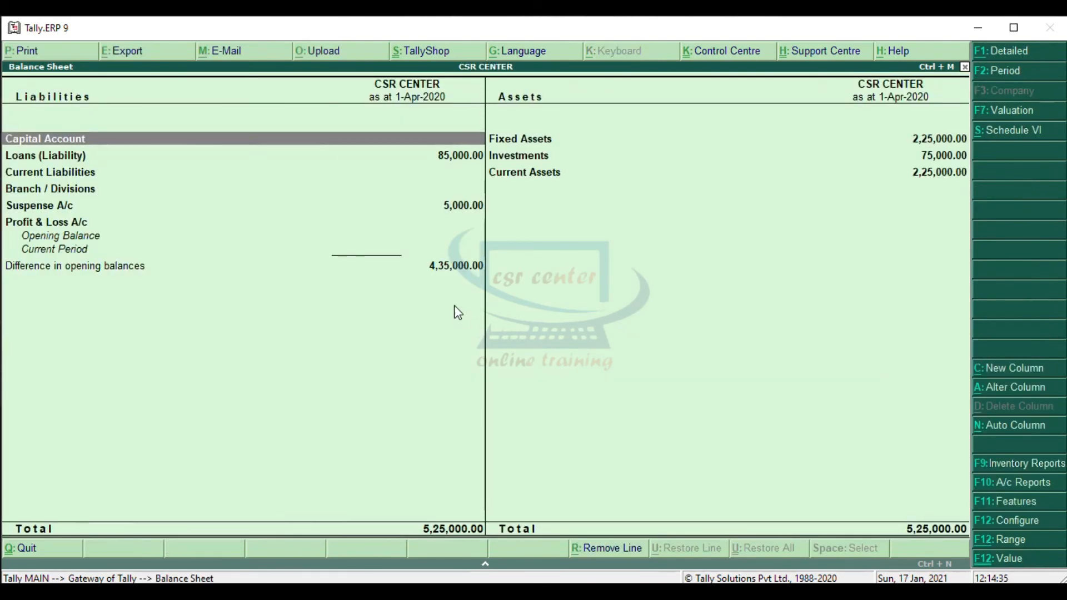
key(alt+c)
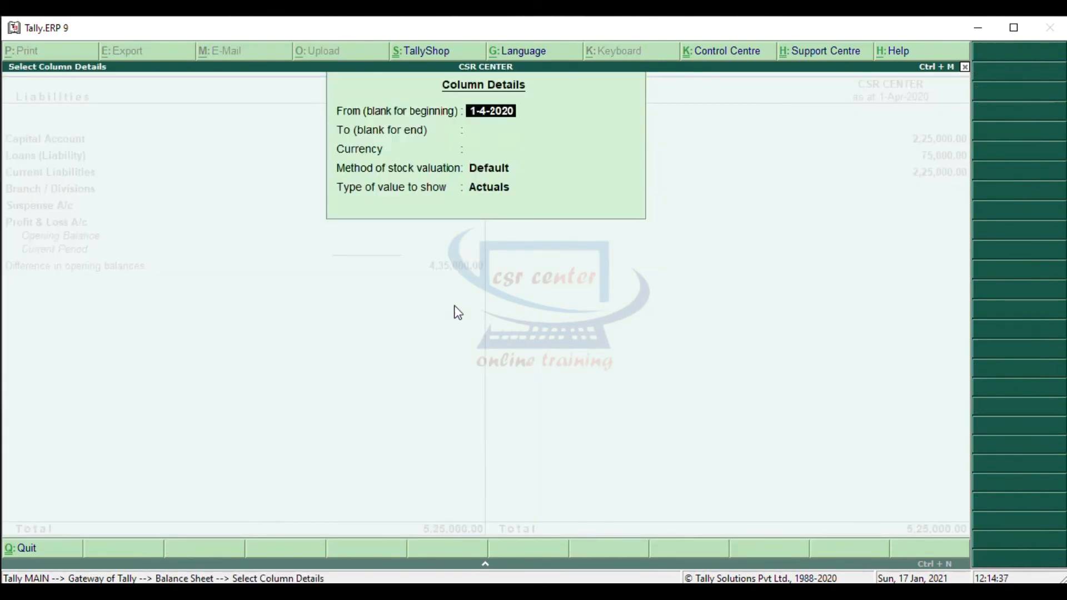
key(Return)
key(Return)
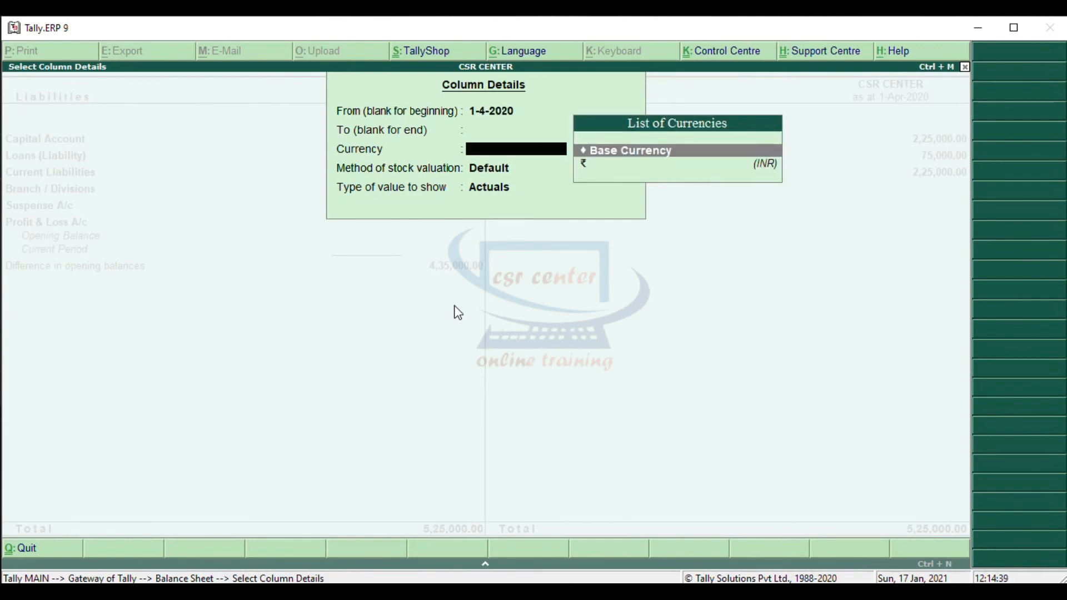
key(Down)
key(Return)
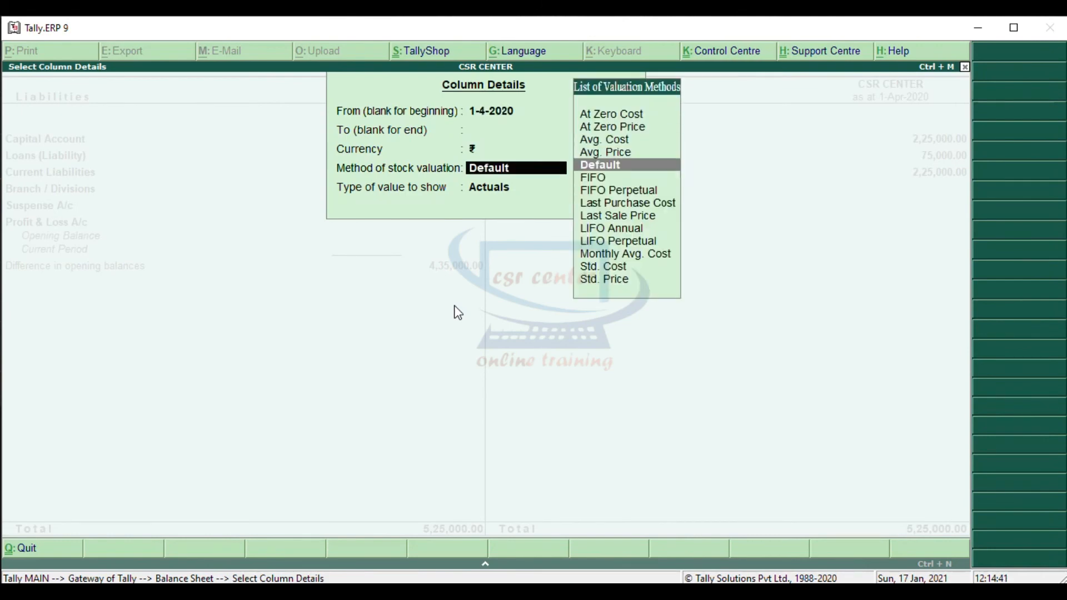
key(Return)
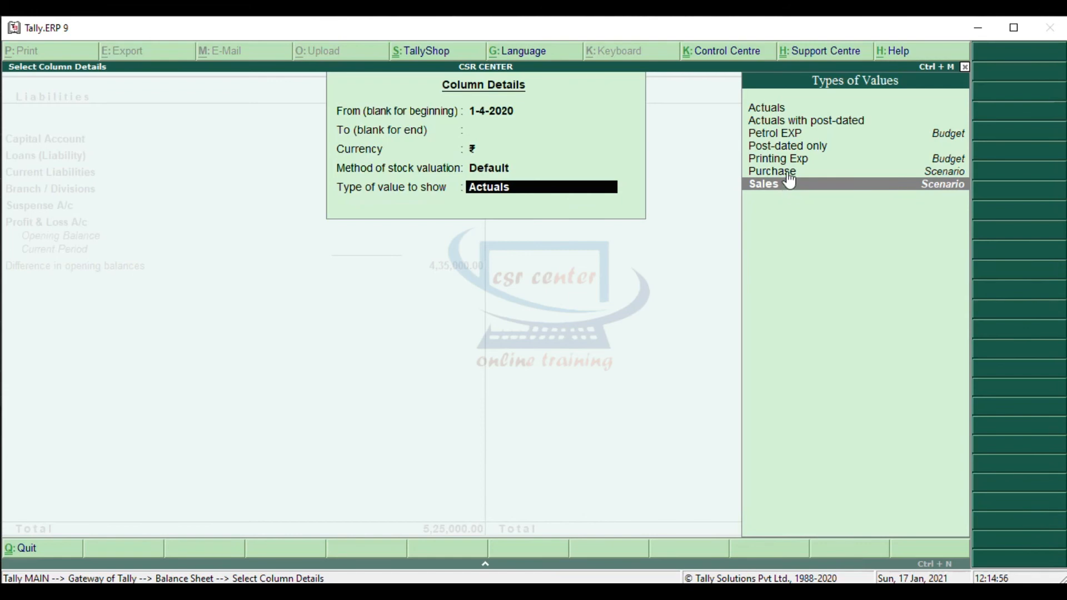
key(Up)
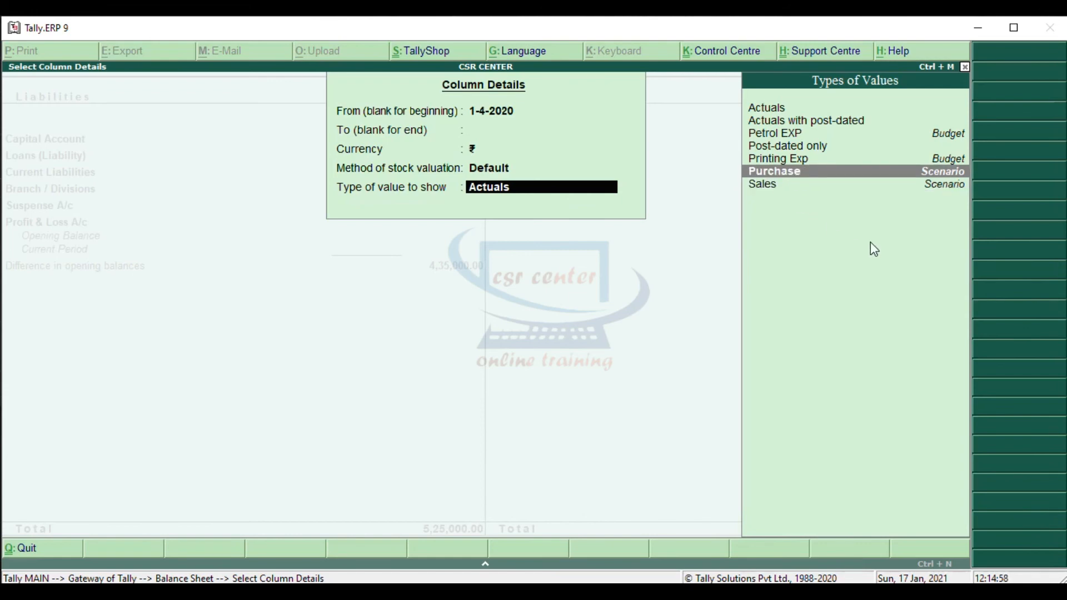
key(Return)
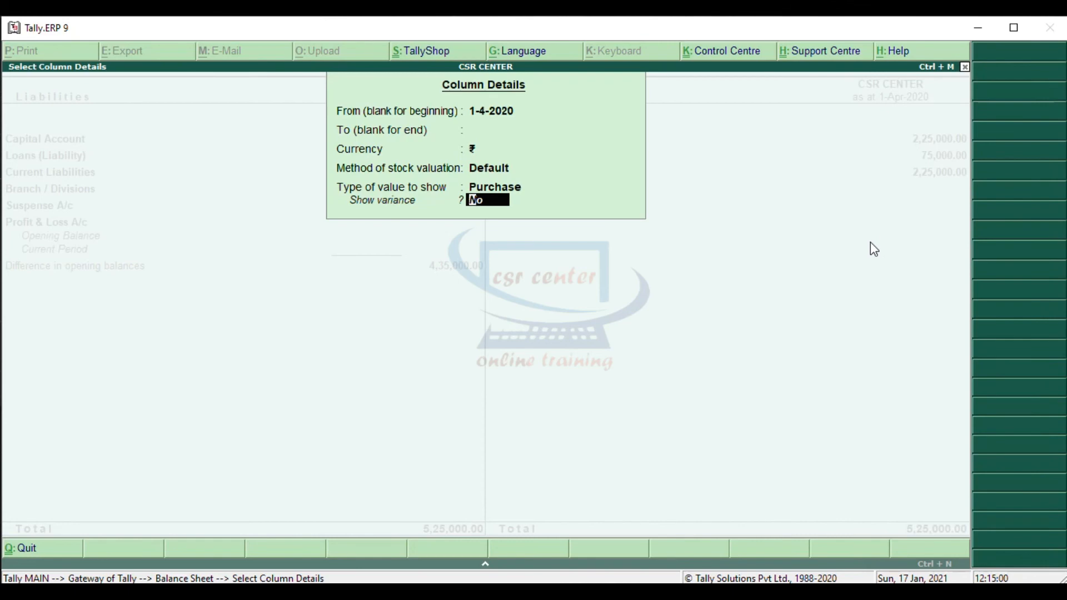
key(Return)
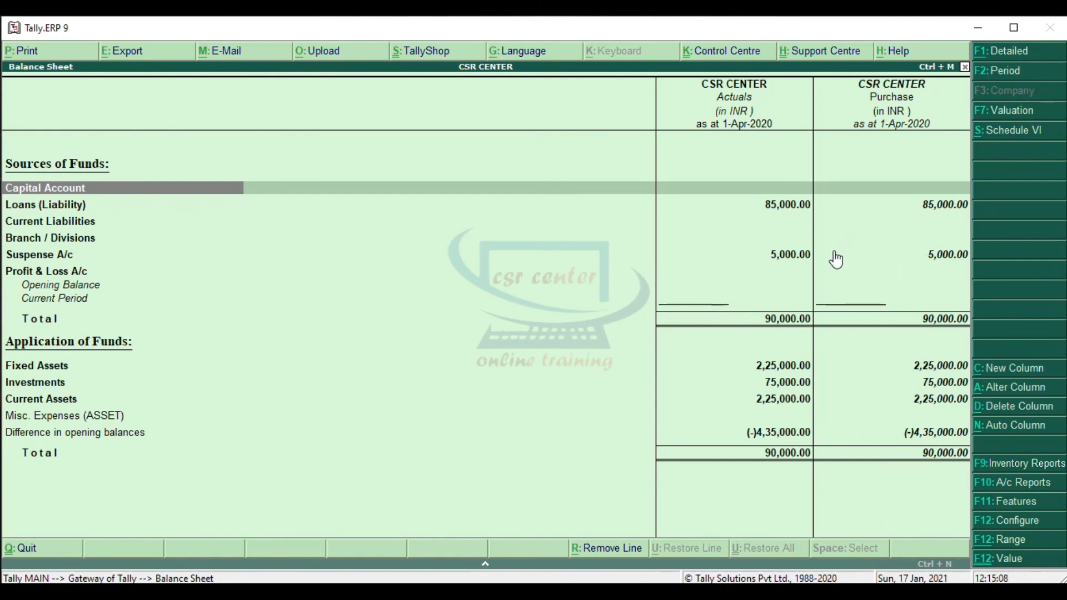
key(Escape)
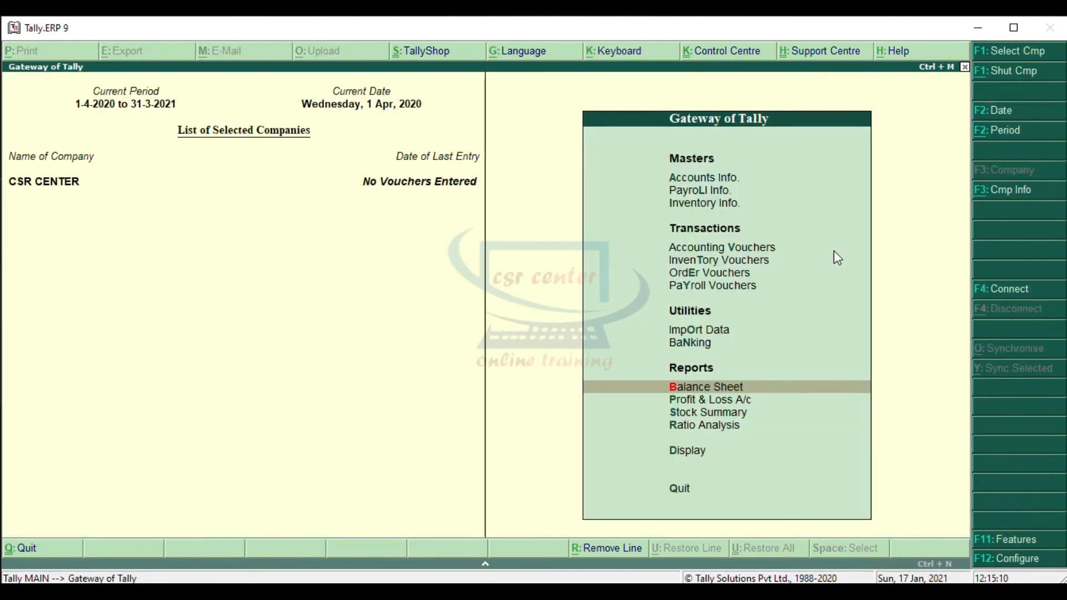
Step: Reopen the Balance Sheet and view it with an added Sales scenario column from 1-4-2020 in ₹ with Default stock valuation
key(Return)
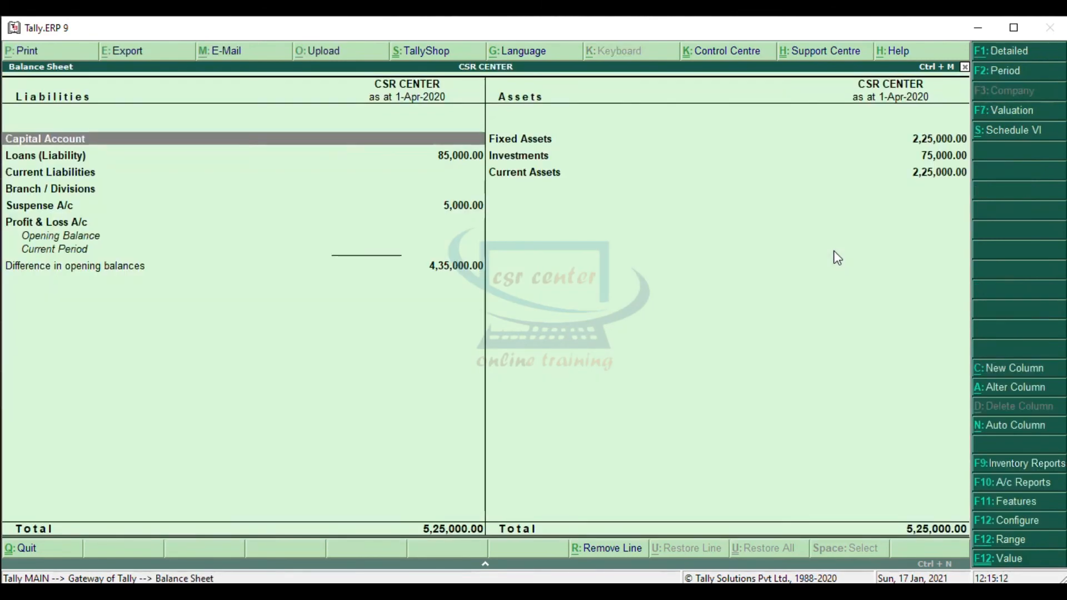
key(alt+c)
key(Return)
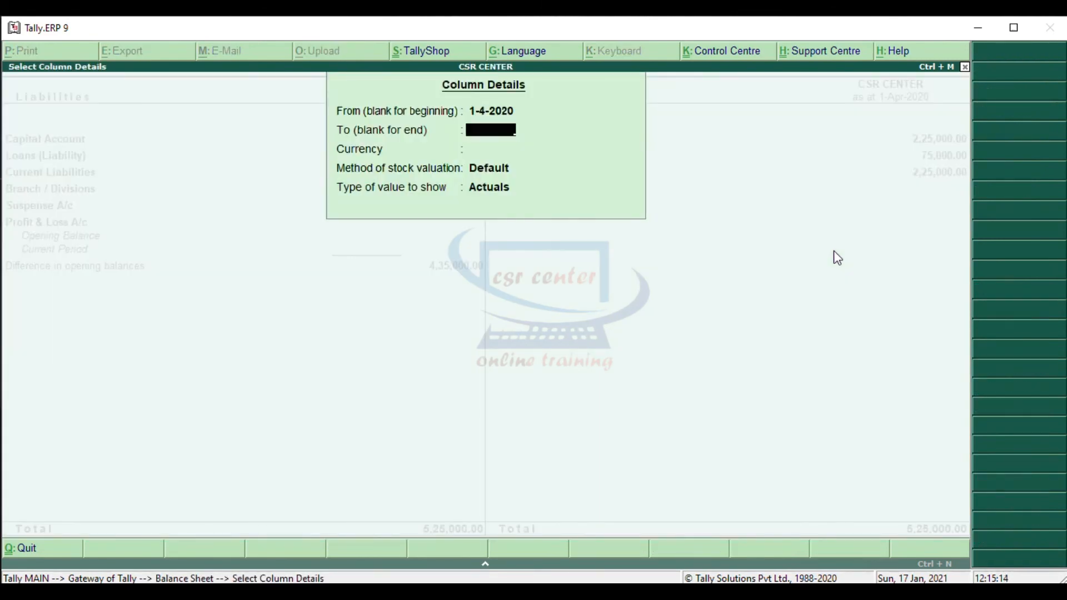
key(Return)
key(Down)
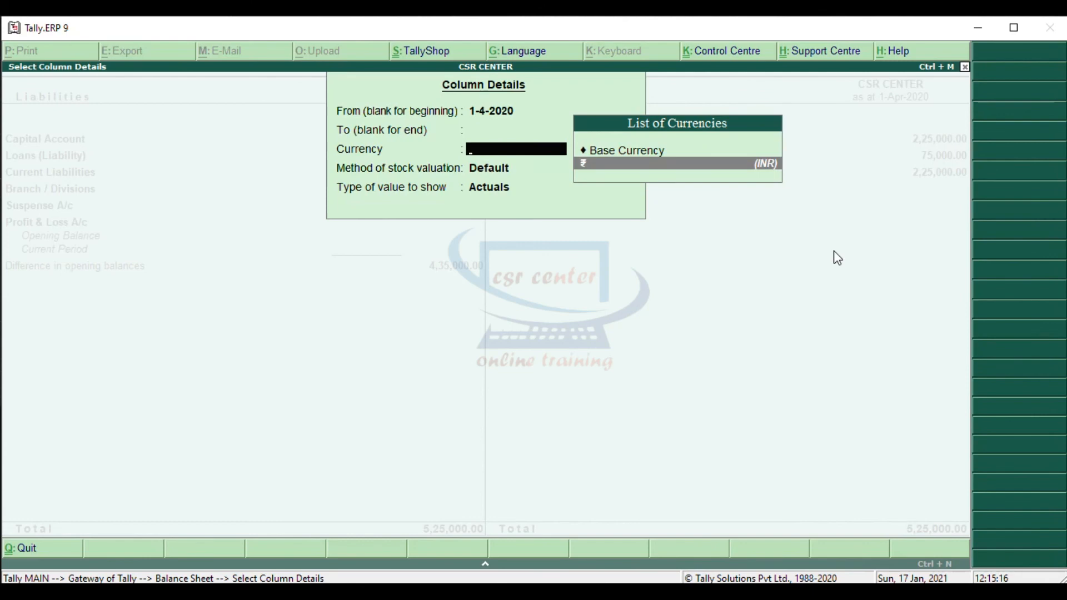
key(Return)
key(Return)
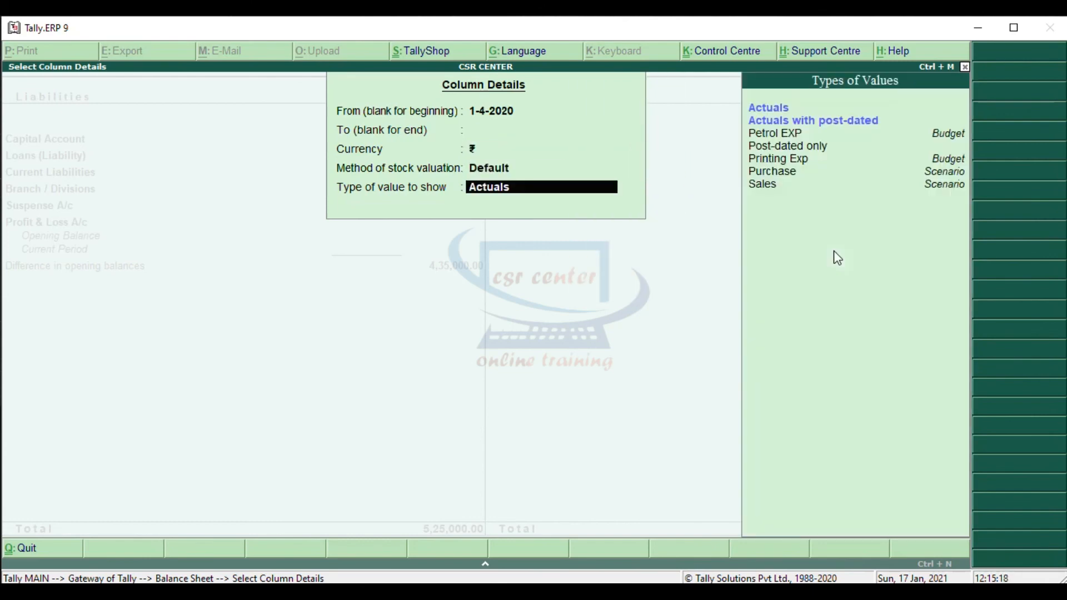
click(771, 186)
key(Return)
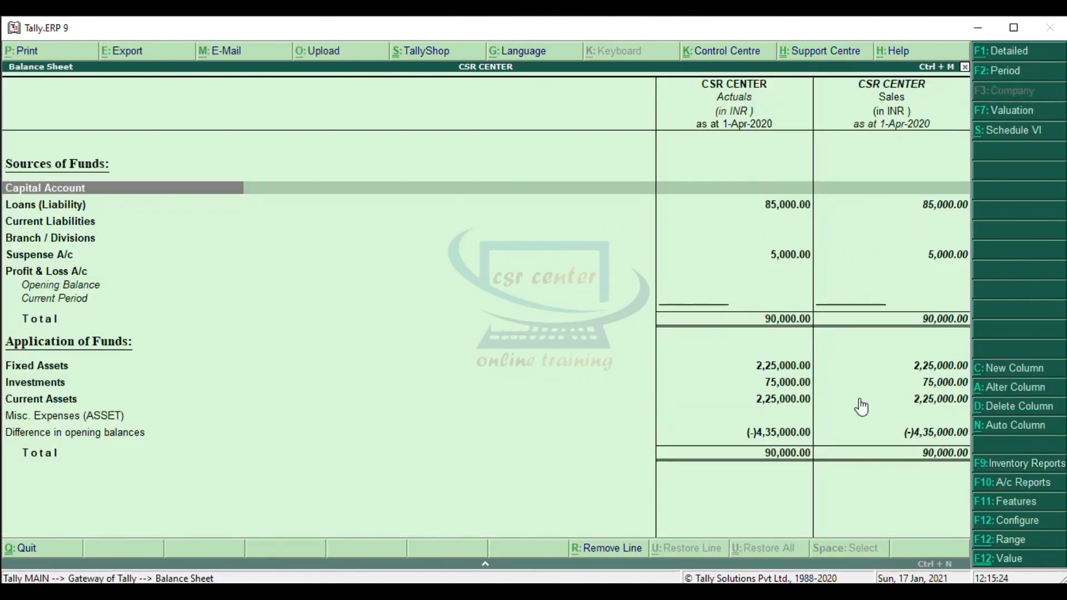
key(Escape)
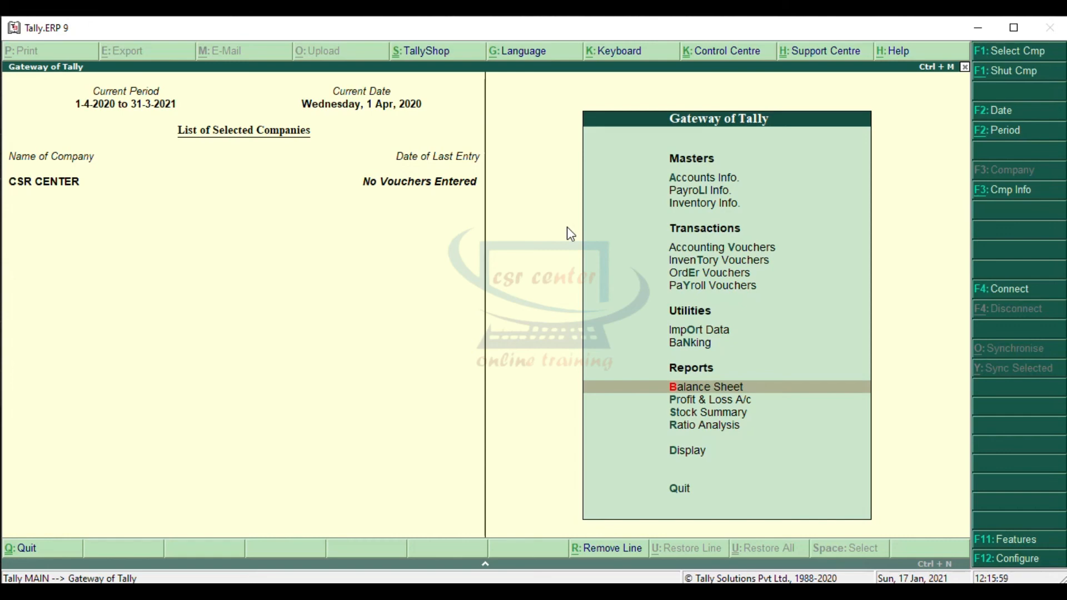
Step: Alter the Purchase scenario by removing Purchase Order from its included voucher types, keep Purchase, exclude none, and save it
click(728, 184)
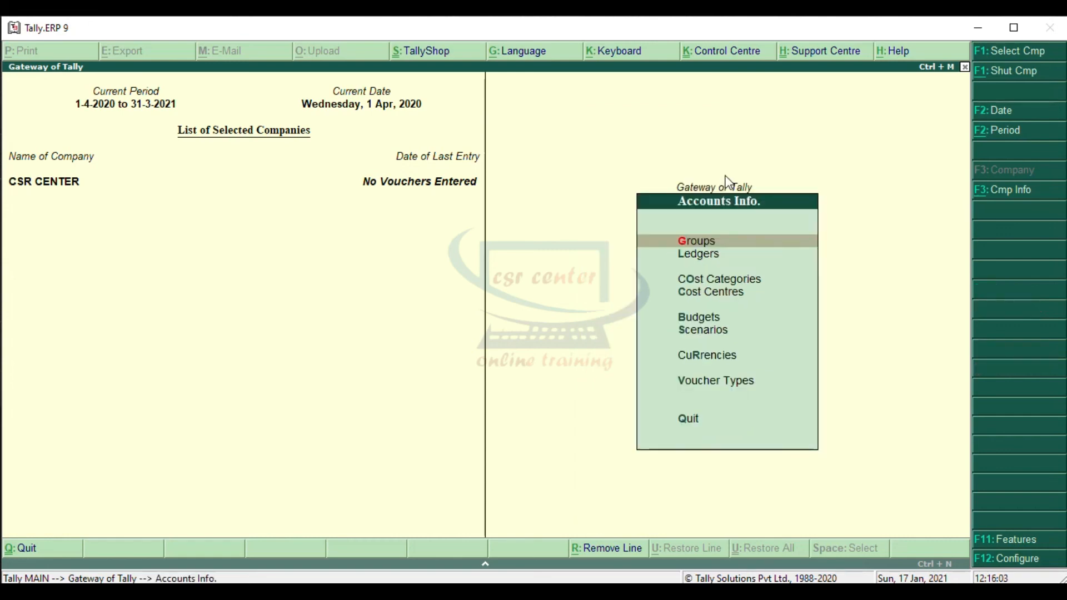
click(699, 333)
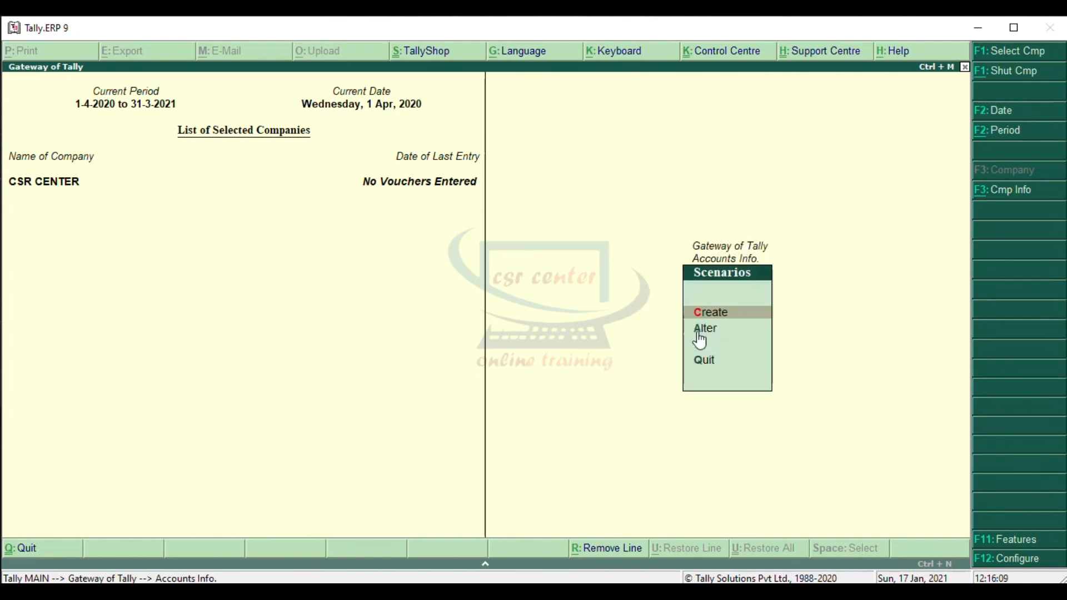
click(705, 330)
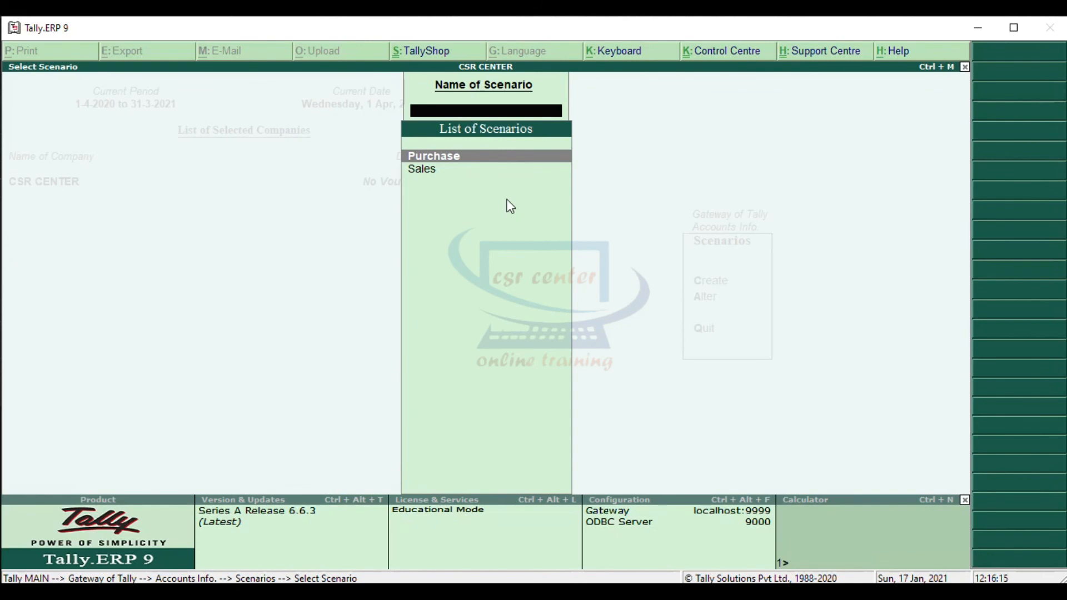
key(Return)
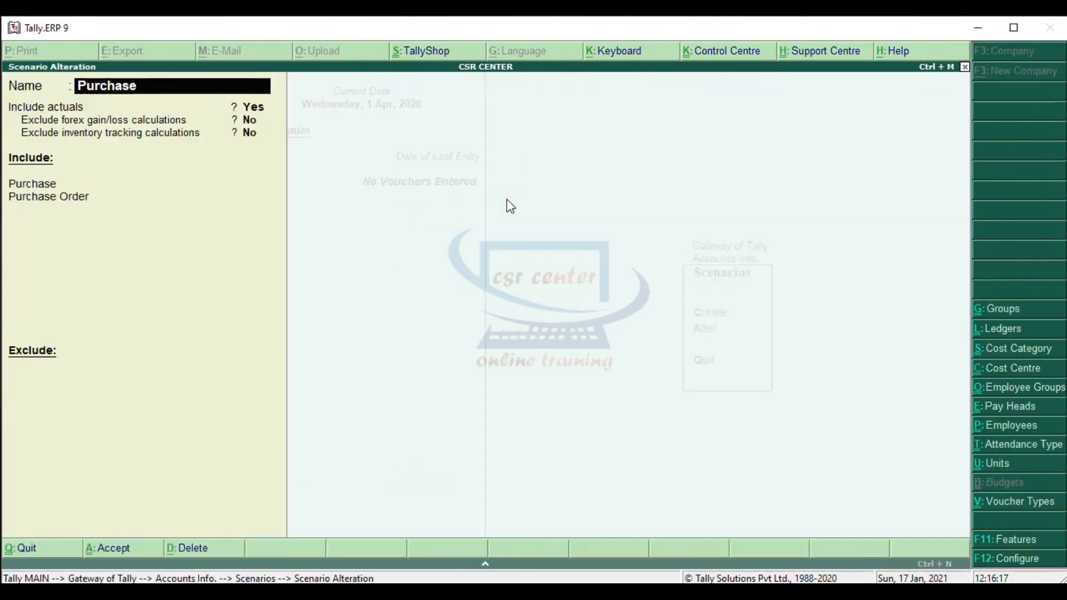
key(Return)
key(Return)
key(Return)
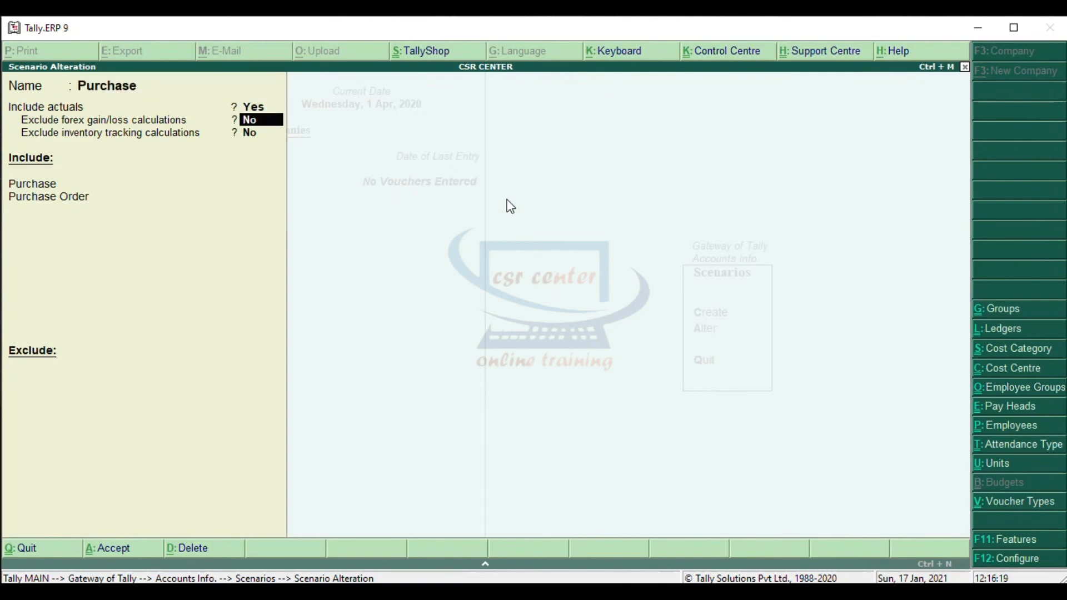
key(Return)
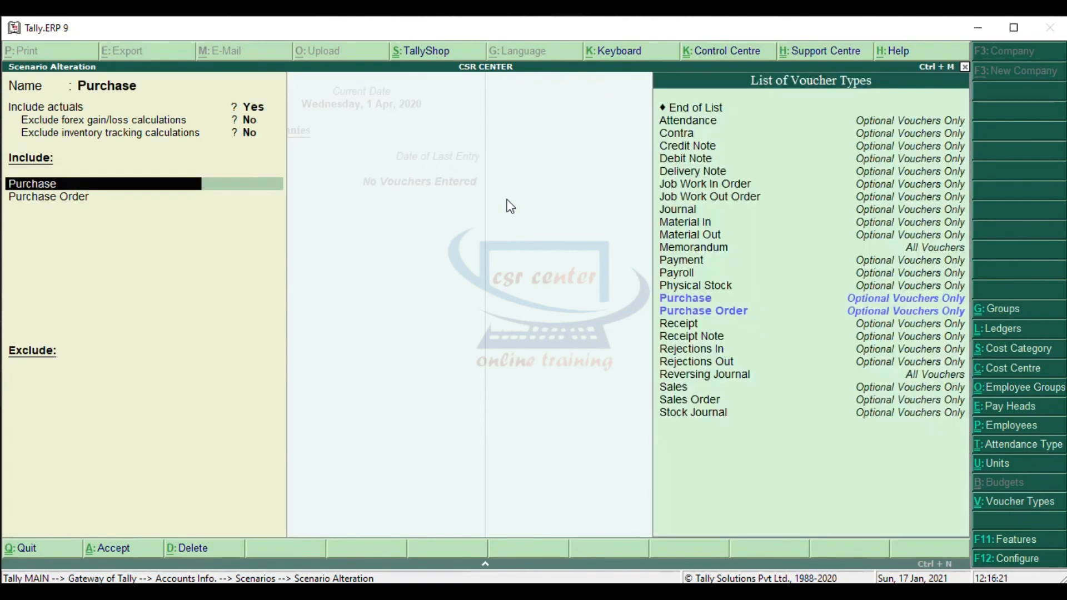
key(Return)
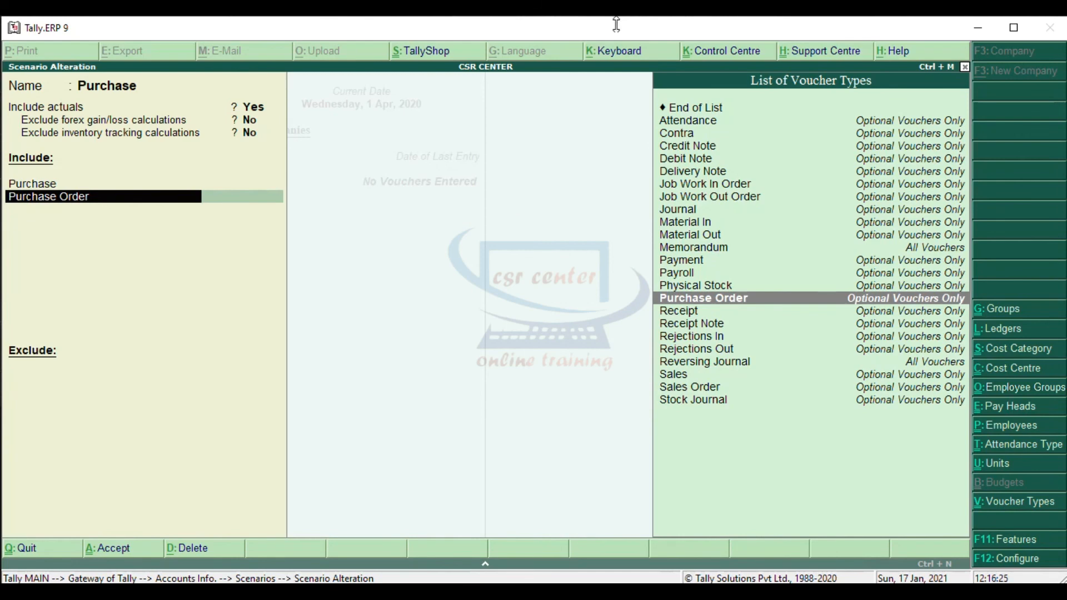
click(699, 111)
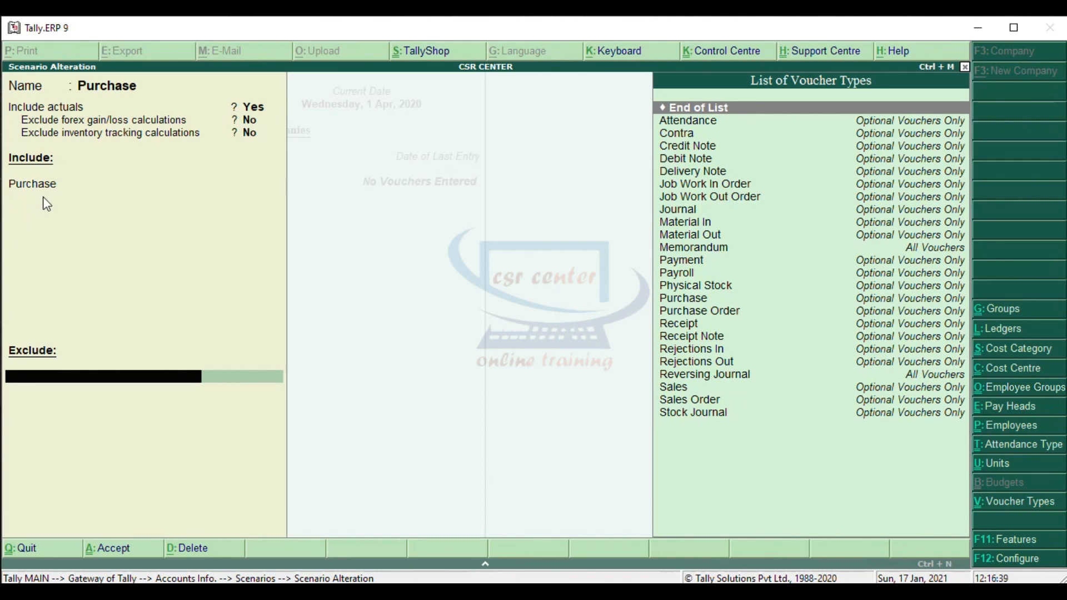
key(Return)
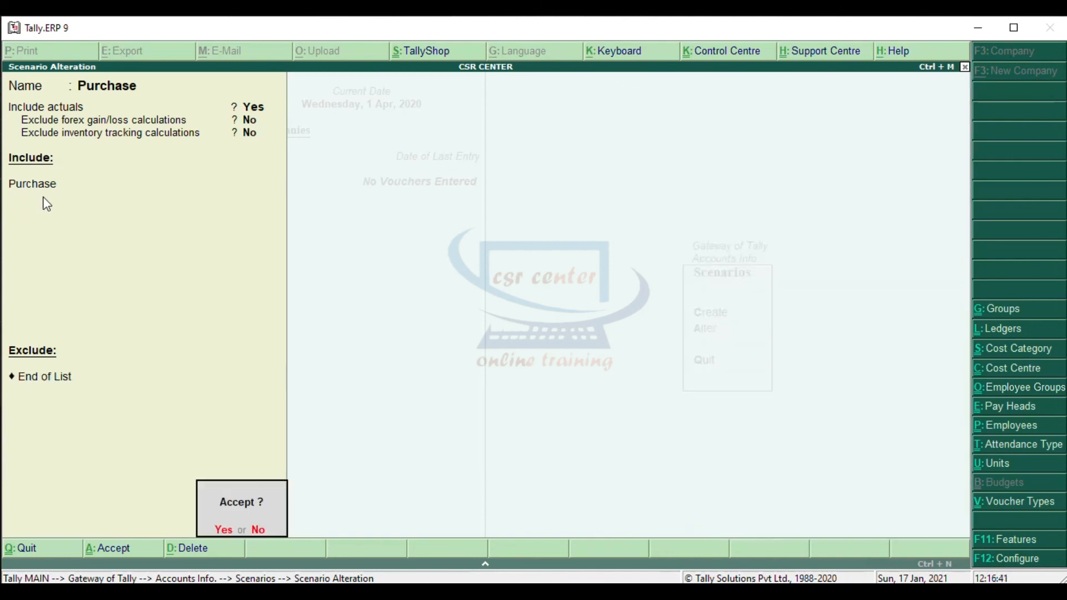
key(Return)
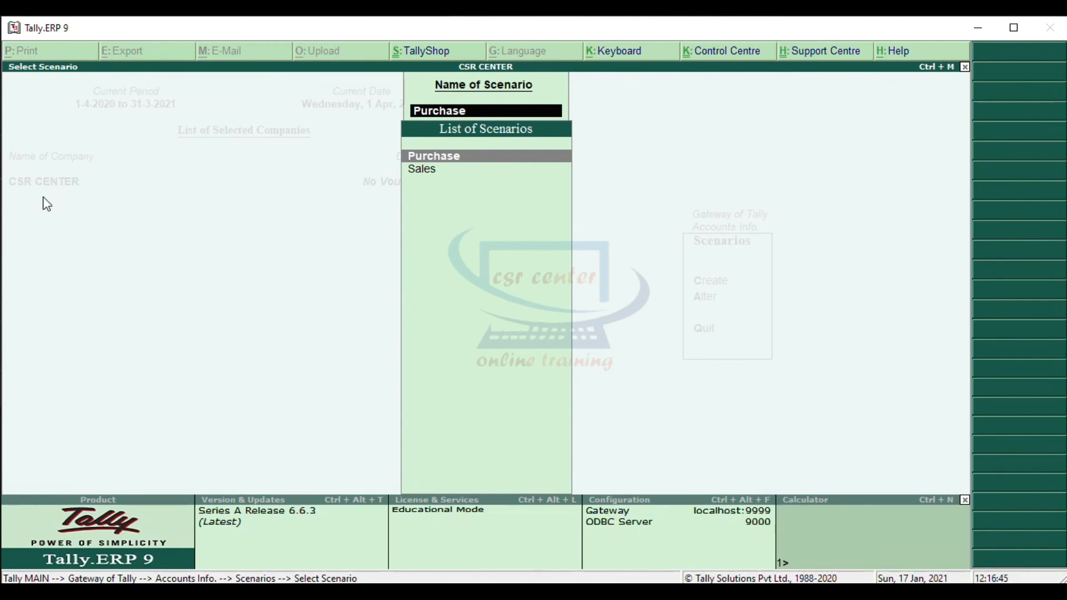
Step: Start deleting the Purchase scenario, decline the deletion, and return to Accounts Info. without saving the alteration
click(462, 157)
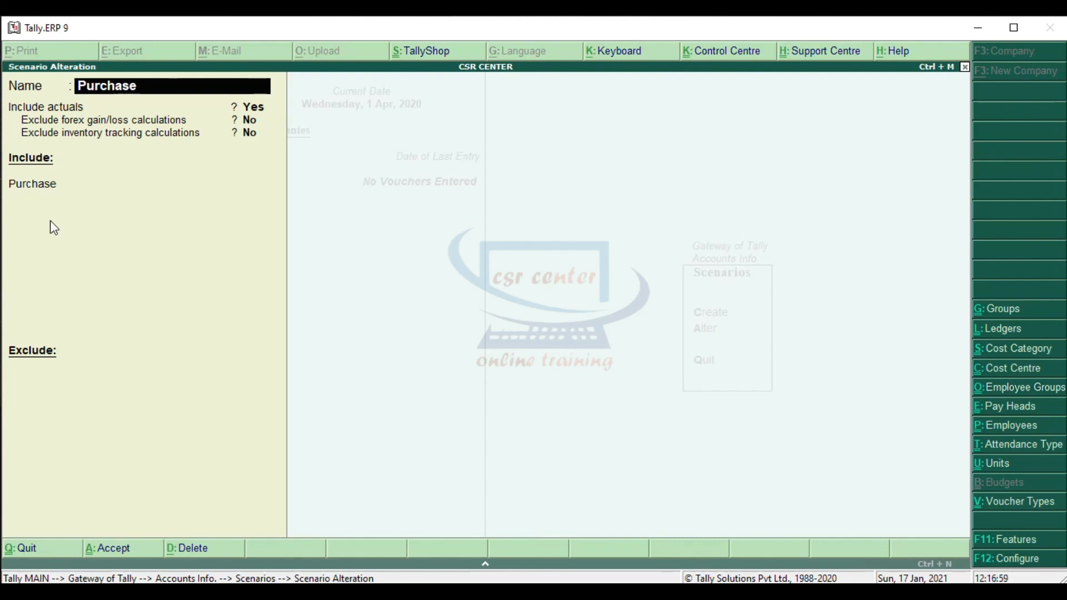
key(alt+d)
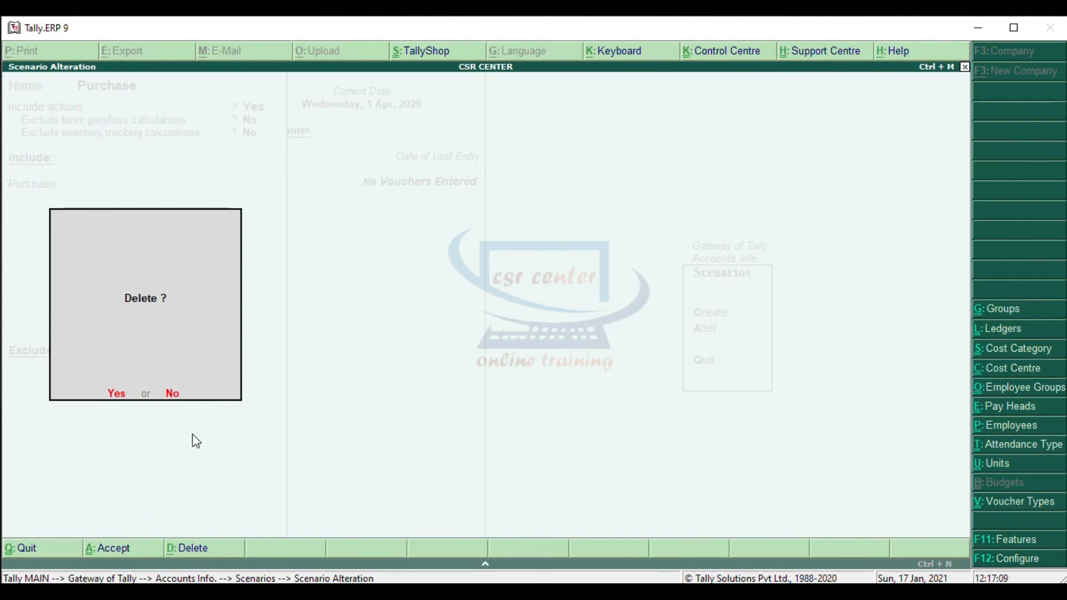
click(174, 395)
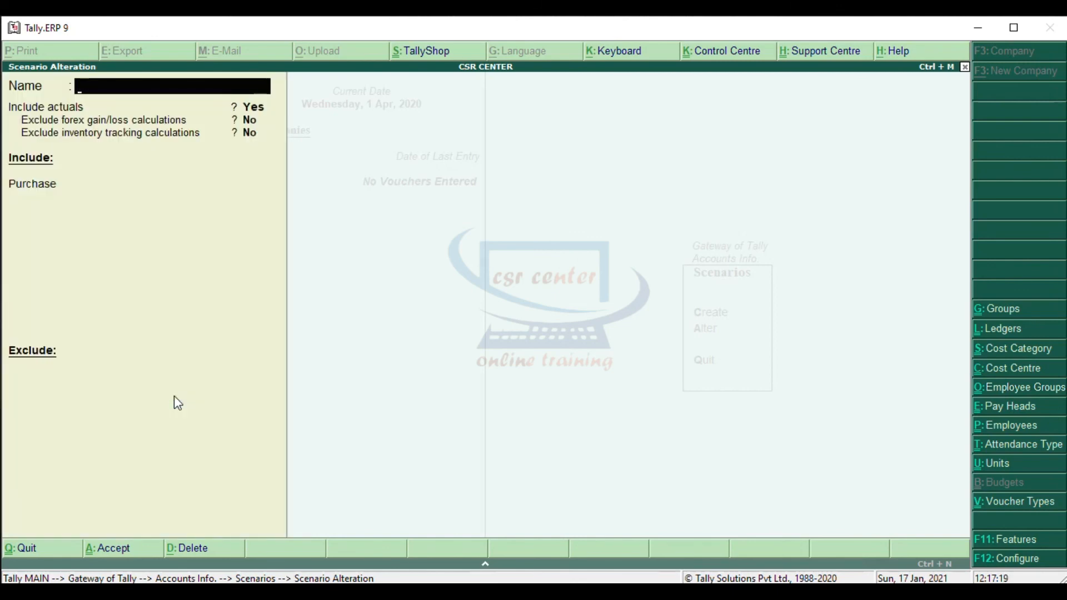
key(Escape)
key(y)
key(Escape)
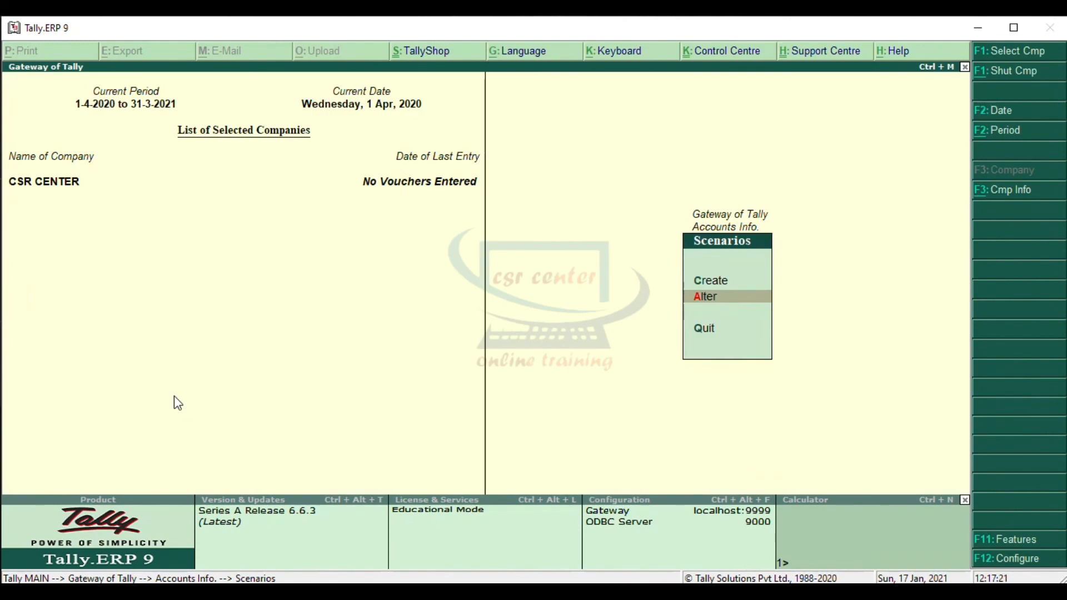
key(Escape)
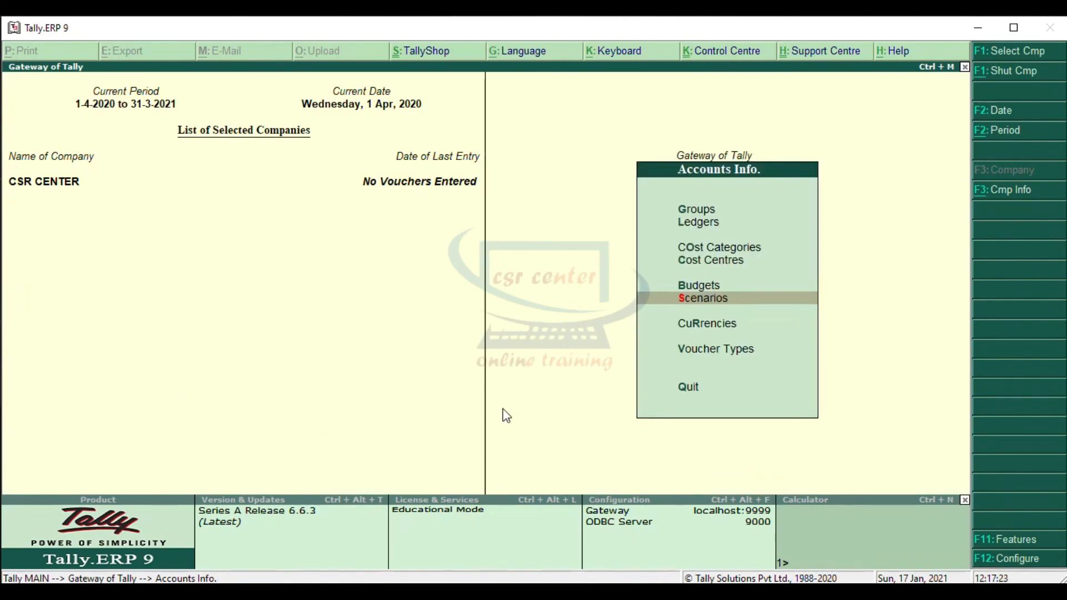